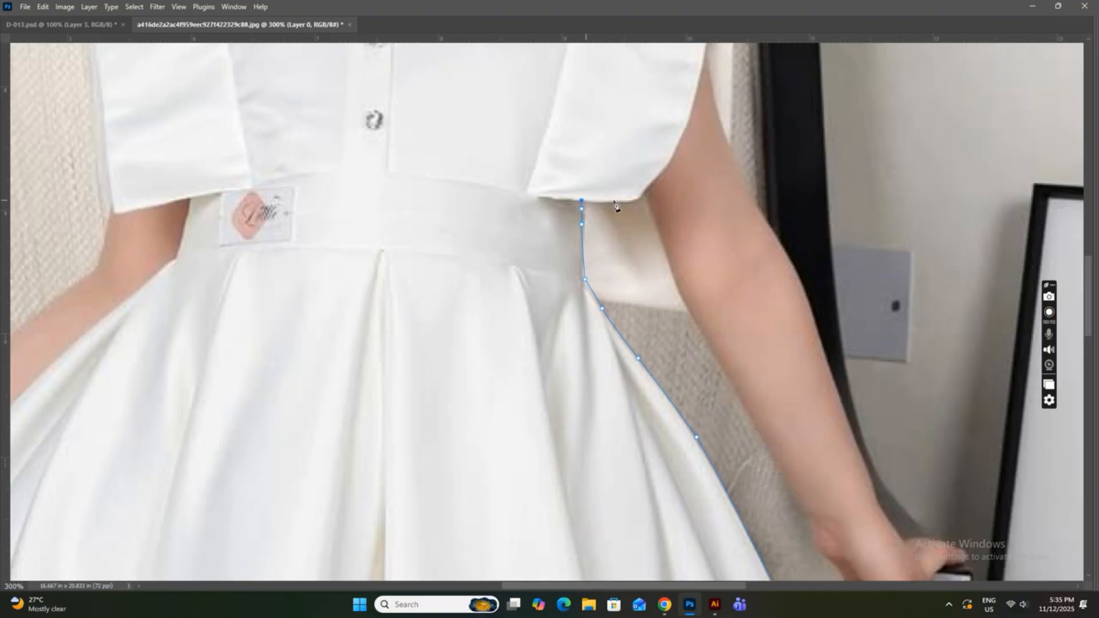
# Continue the Pen path along the ruffle sleeve's curved edge, around the gap beside the arm and up its outer edge.
pyautogui.moveTo(683, 135); pyautogui.dragTo(644, 281)
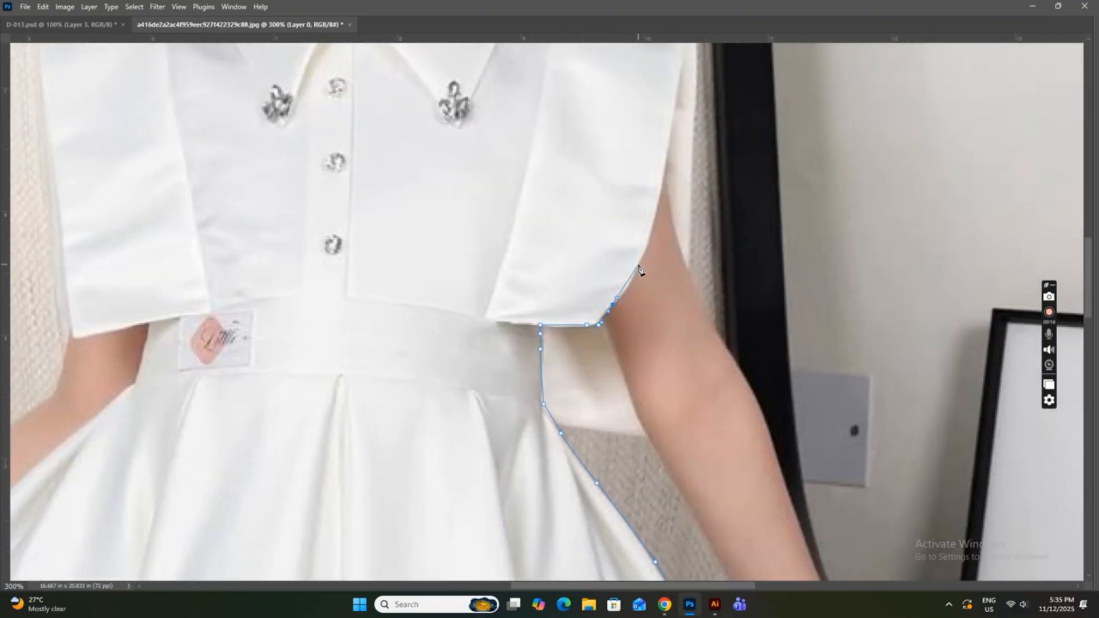
pyautogui.click(643, 253)
pyautogui.click(657, 202)
pyautogui.moveTo(671, 146); pyautogui.dragTo(637, 276)
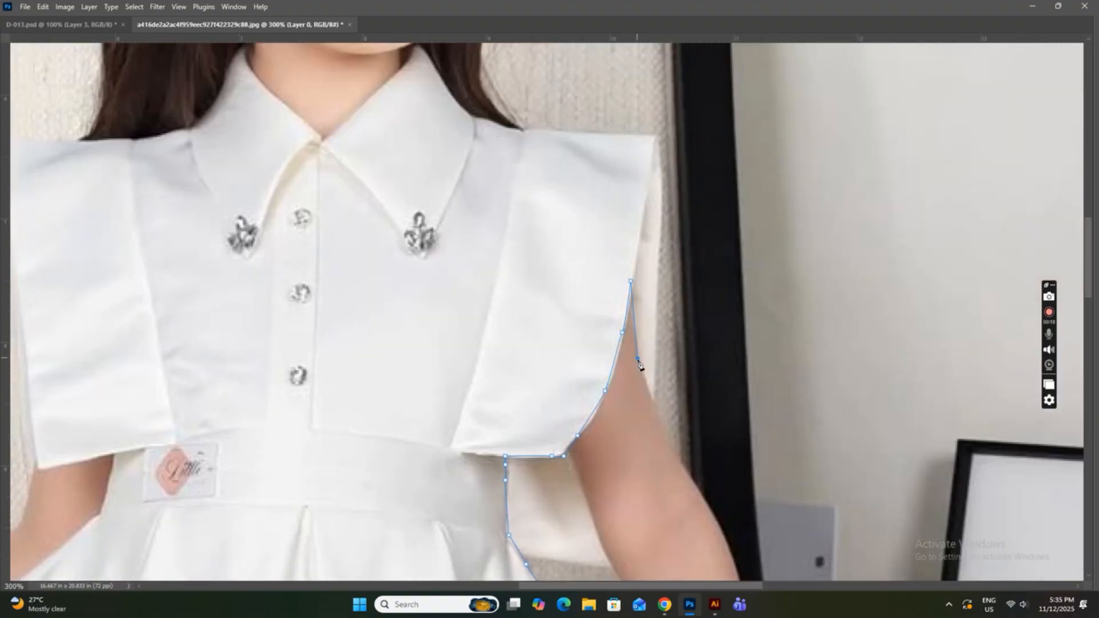
pyautogui.moveTo(639, 362); pyautogui.dragTo(652, 397)
pyautogui.click(658, 270)
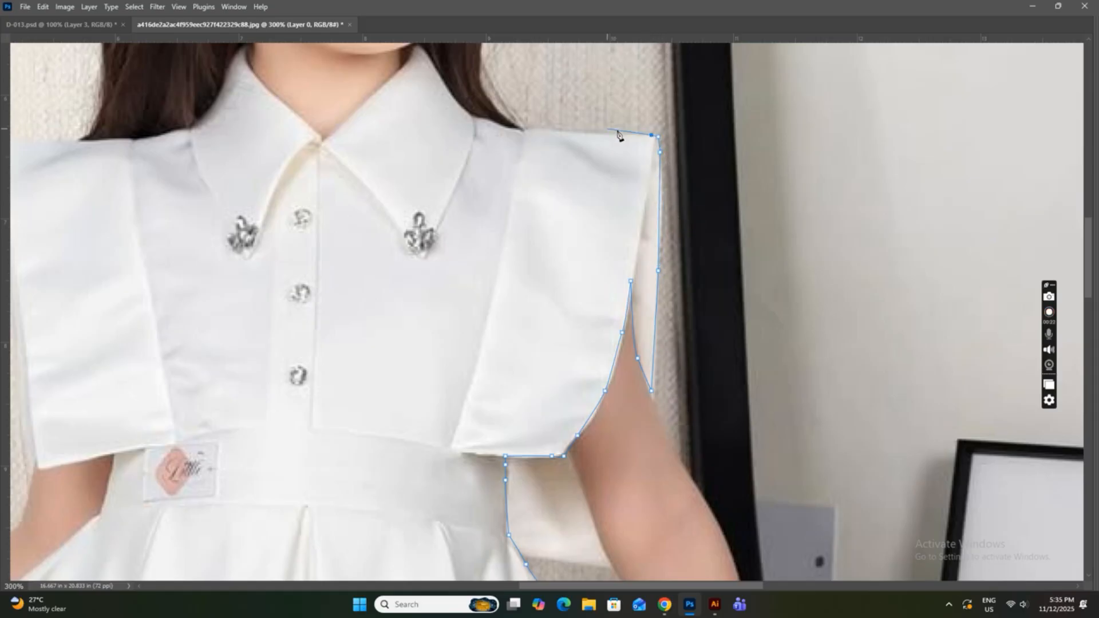
# Trace the path across the top of the ruffle sleeve, over the shoulder and around both halves of the collar.
pyautogui.moveTo(602, 133); pyautogui.dragTo(579, 131)
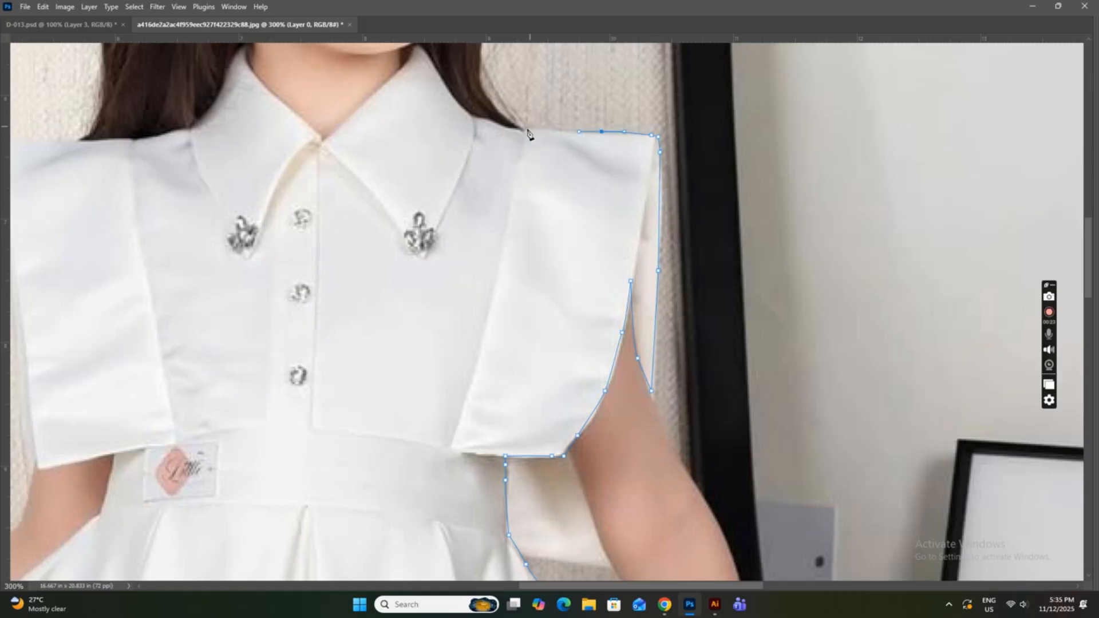
pyautogui.click(473, 117)
pyautogui.moveTo(452, 98); pyautogui.dragTo(555, 263)
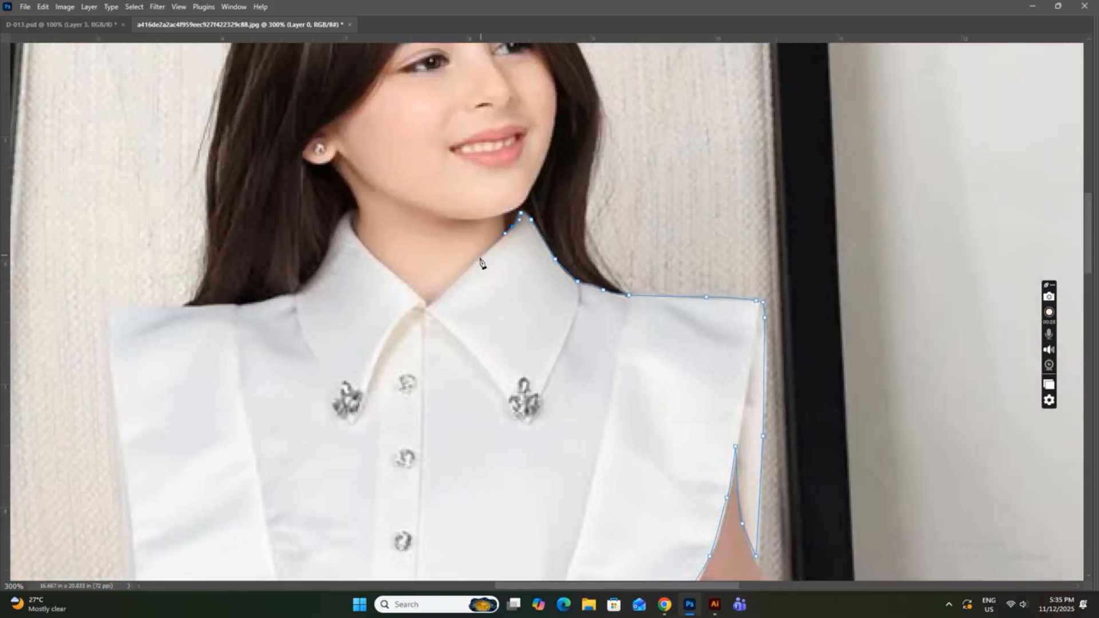
pyautogui.click(427, 305)
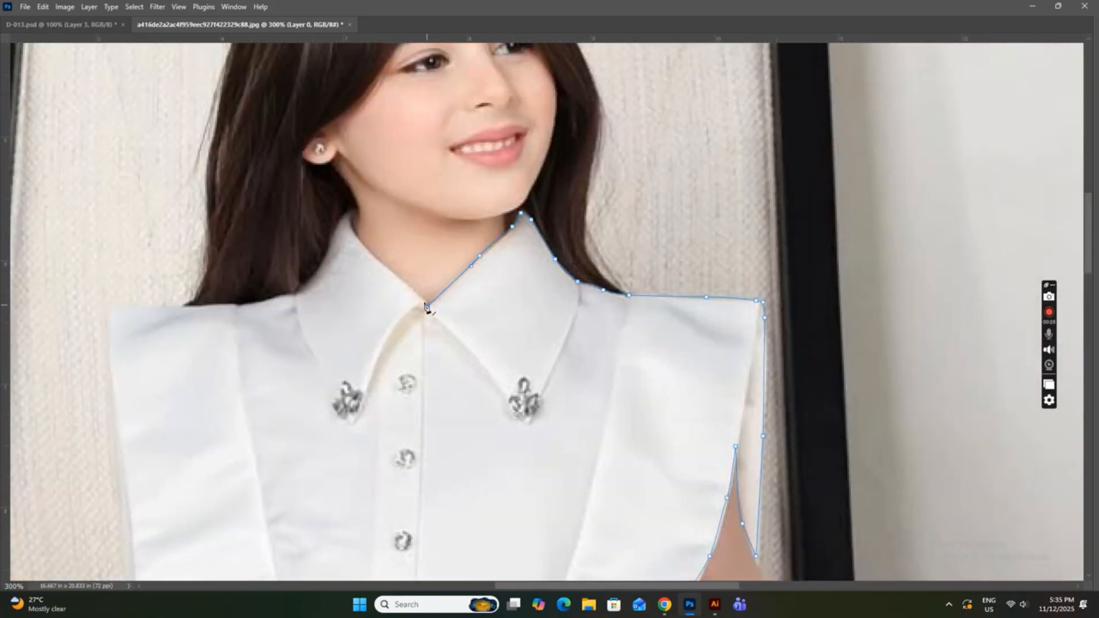
pyautogui.click(366, 249)
pyautogui.moveTo(333, 231); pyautogui.dragTo(324, 251)
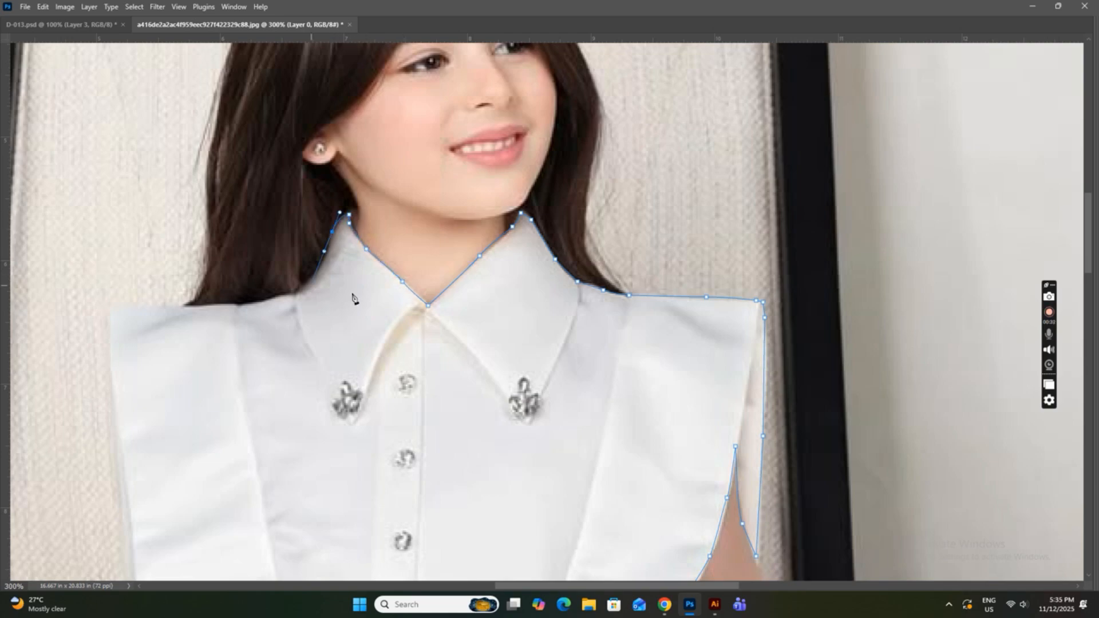
# Trace the path over the other shoulder and around the second ruffle sleeve's outer and lower edges to the waist.
pyautogui.moveTo(292, 292); pyautogui.dragTo(159, 306)
pyautogui.click(109, 313)
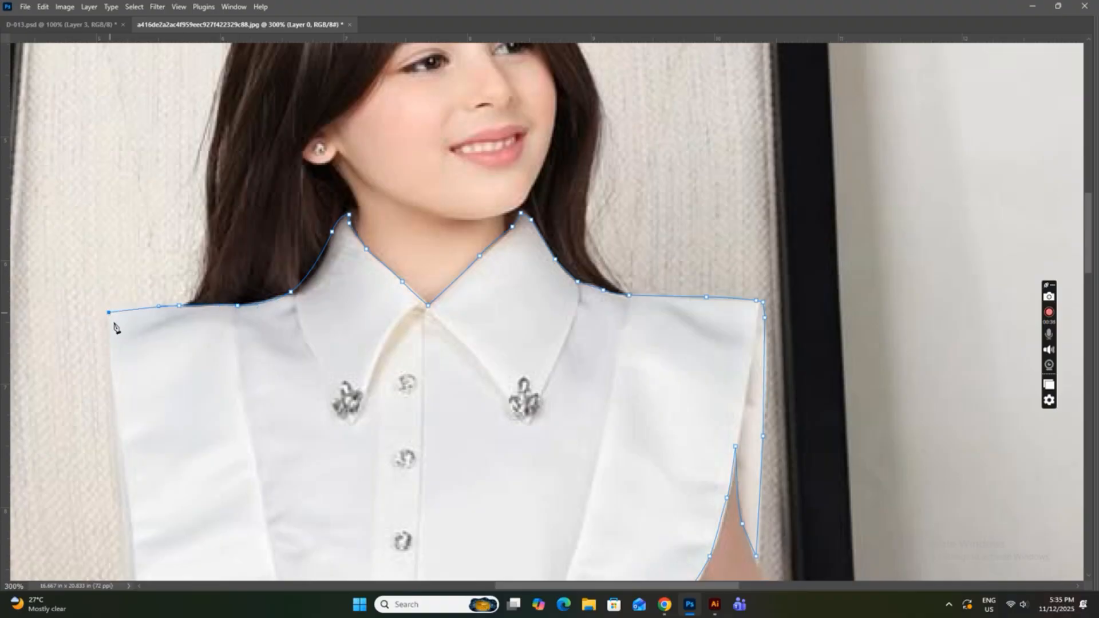
pyautogui.moveTo(124, 353); pyautogui.dragTo(386, 212)
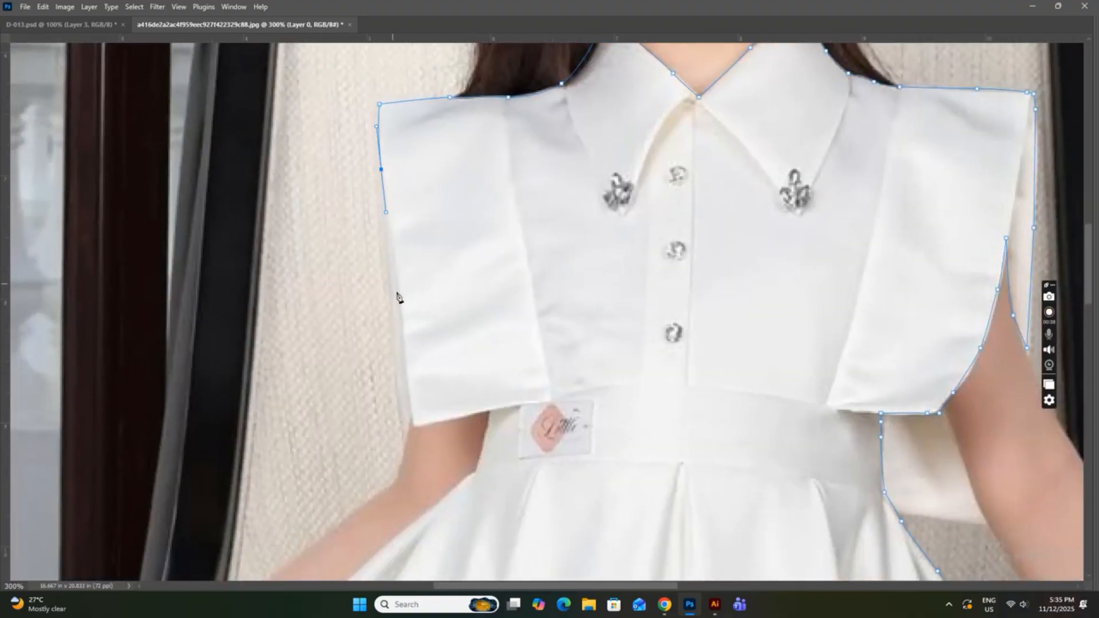
pyautogui.moveTo(398, 299); pyautogui.dragTo(402, 325)
pyautogui.click(411, 417)
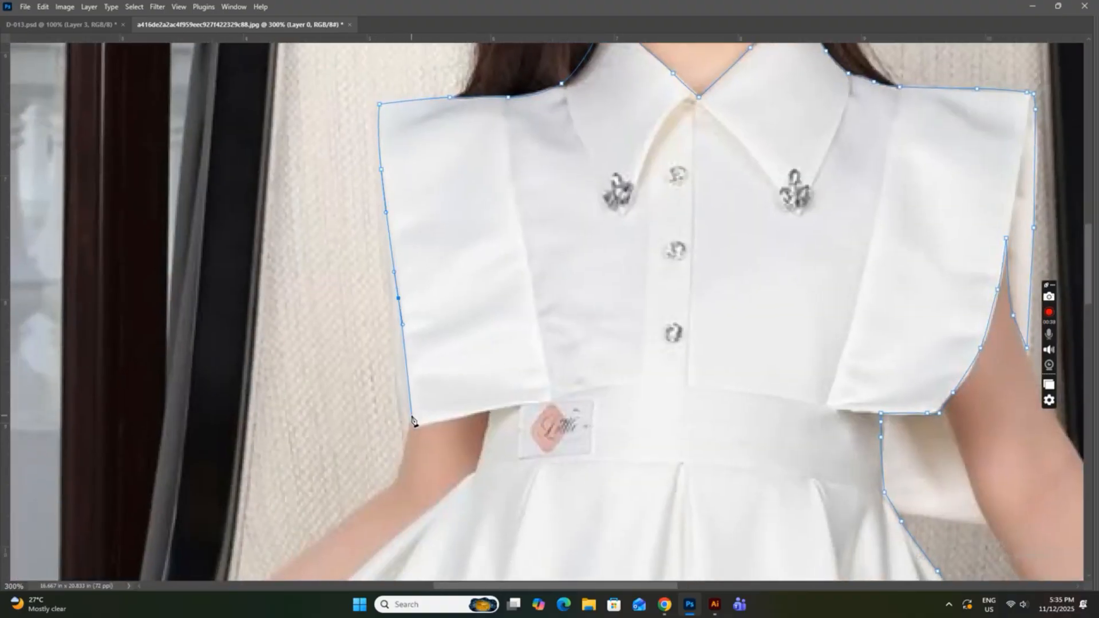
pyautogui.click(490, 409)
# Trace the path from the waist down the side of the skirt, past the hand, to the hem corner.
pyautogui.moveTo(484, 429); pyautogui.dragTo(629, 191)
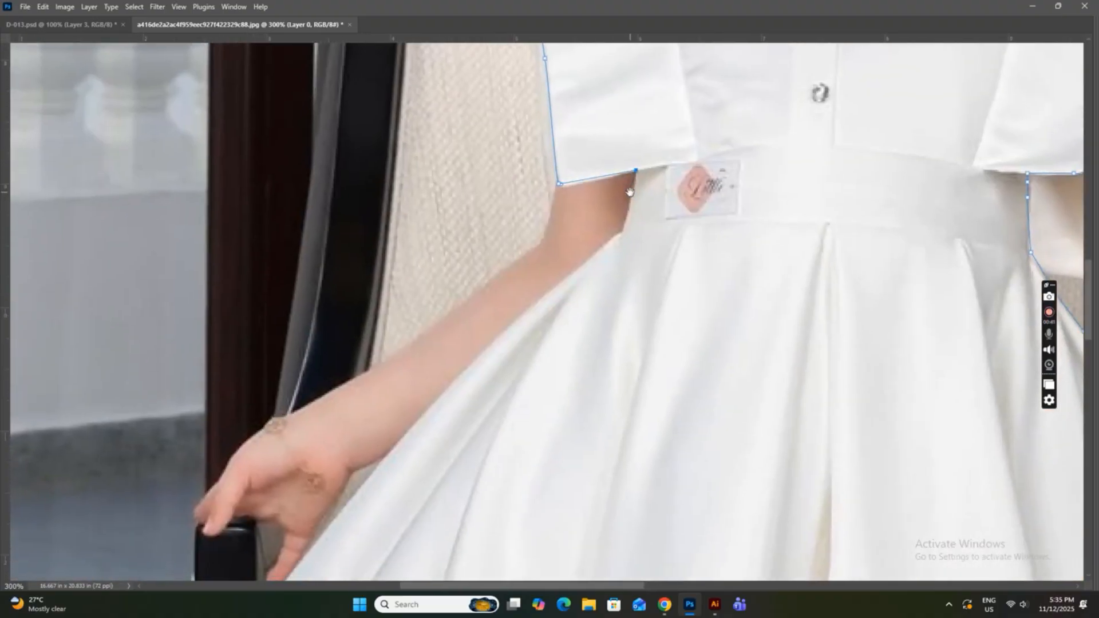
pyautogui.click(622, 230)
pyautogui.moveTo(503, 331); pyautogui.dragTo(466, 355)
pyautogui.moveTo(413, 388); pyautogui.dragTo(537, 208)
pyautogui.moveTo(520, 264); pyautogui.dragTo(486, 294)
pyautogui.moveTo(443, 348); pyautogui.dragTo(560, 164)
pyautogui.click(527, 215)
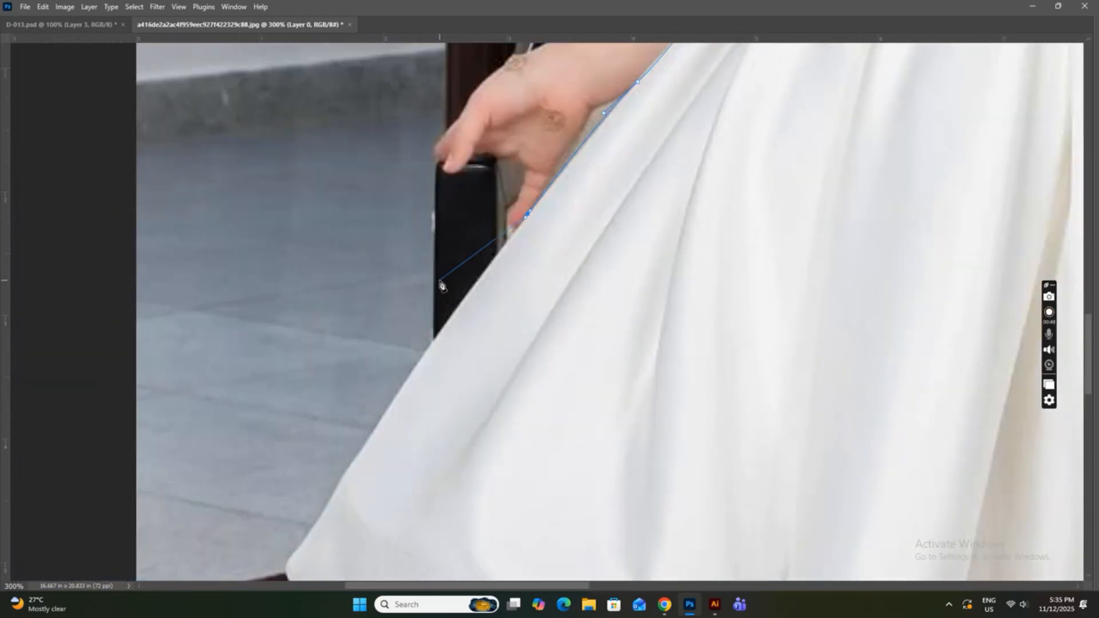
pyautogui.click(414, 369)
pyautogui.moveTo(349, 457); pyautogui.dragTo(467, 266)
pyautogui.moveTo(444, 316); pyautogui.dragTo(428, 343)
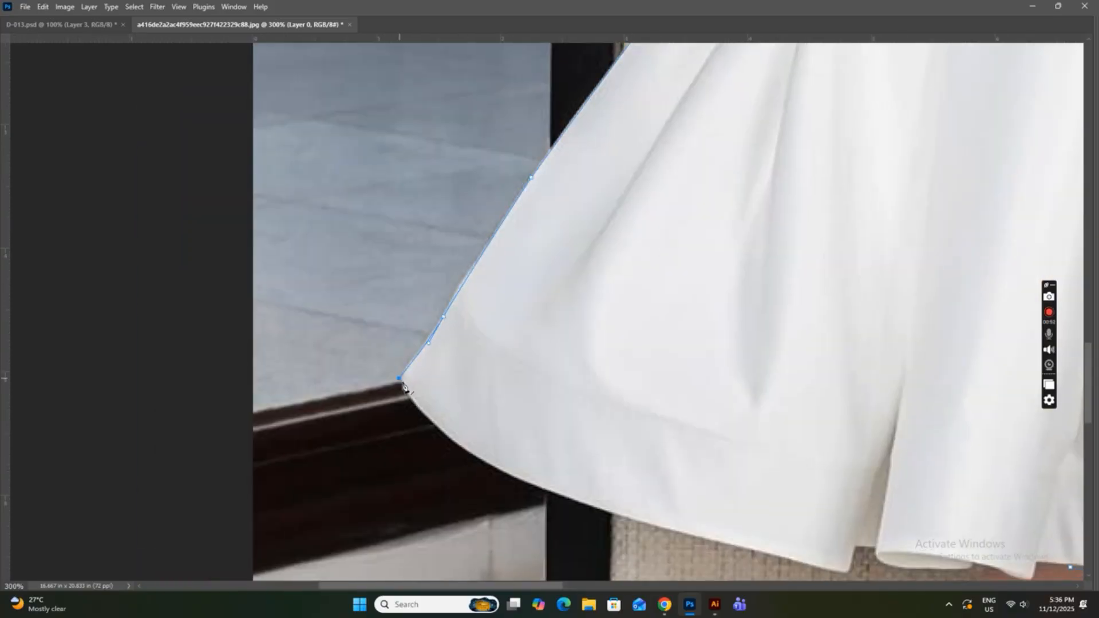
# Trace the skirt's bottom hem, including the notch at the pleat, and close the path at its starting point.
pyautogui.click(450, 440)
pyautogui.click(491, 468)
pyautogui.click(578, 501)
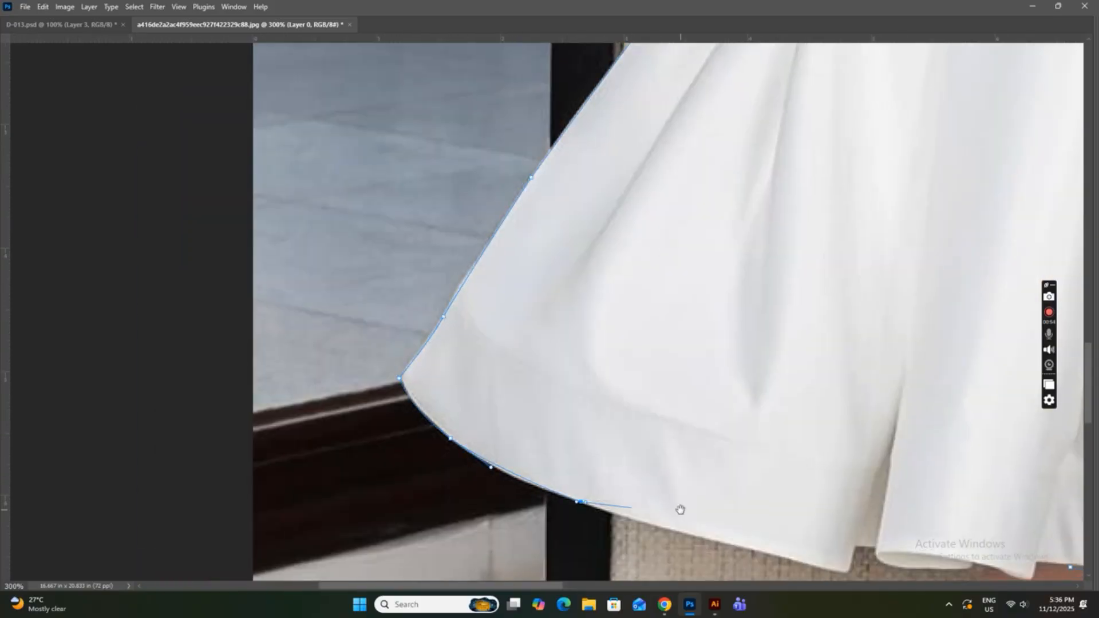
pyautogui.moveTo(680, 509); pyautogui.dragTo(293, 291)
pyautogui.moveTo(338, 326); pyautogui.dragTo(361, 329)
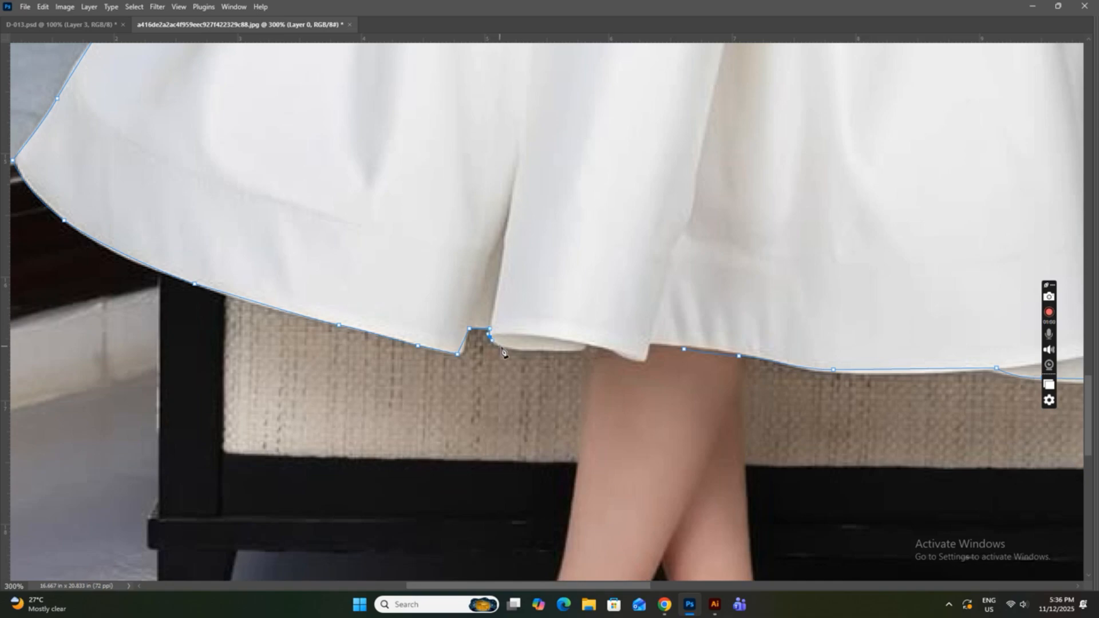
pyautogui.moveTo(543, 351); pyautogui.dragTo(561, 351)
# Convert the dress path into a selection and copy the selected dress to a new layer.
pyautogui.press('Tab')
pyautogui.scroll(-5, 484, 308)
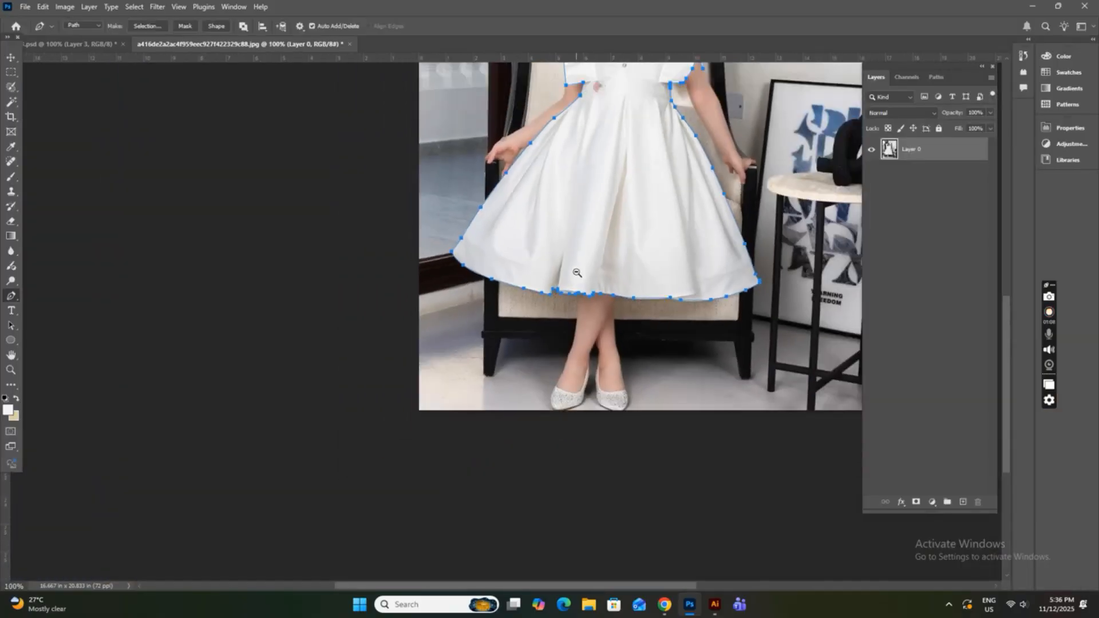
pyautogui.rightClick(532, 285)
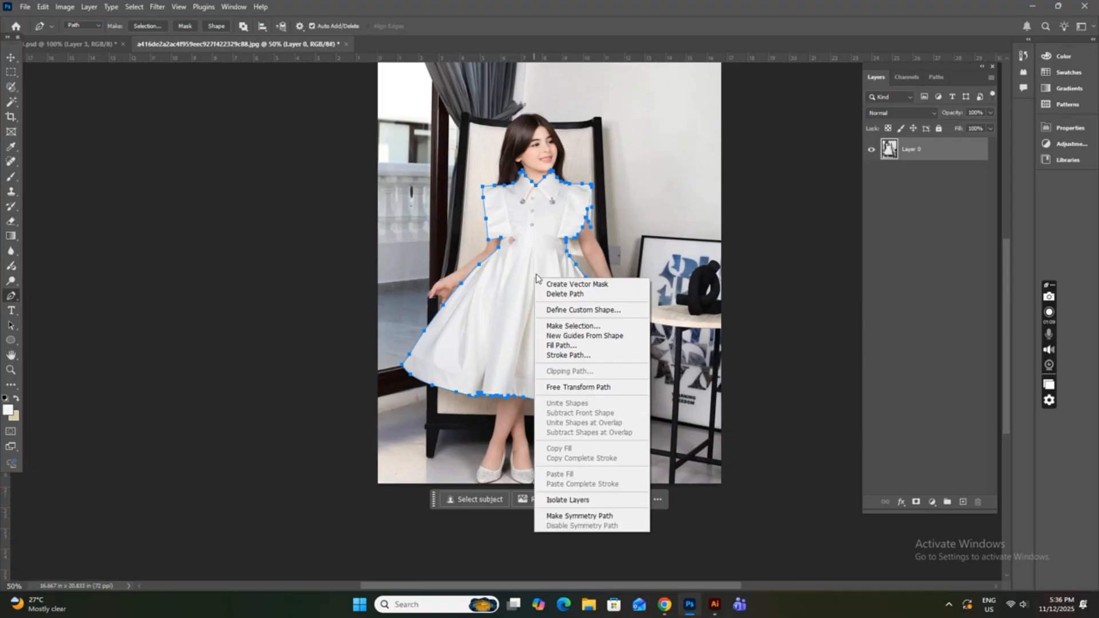
pyautogui.click(545, 319)
pyautogui.click(607, 164)
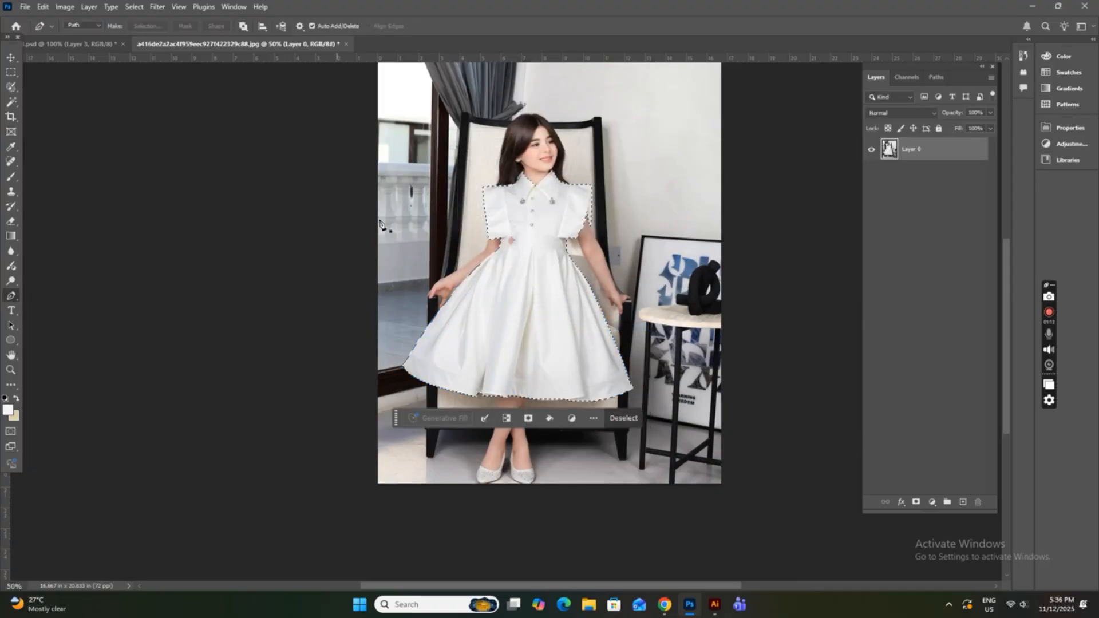
pyautogui.hotkey('ctrl', 'j')
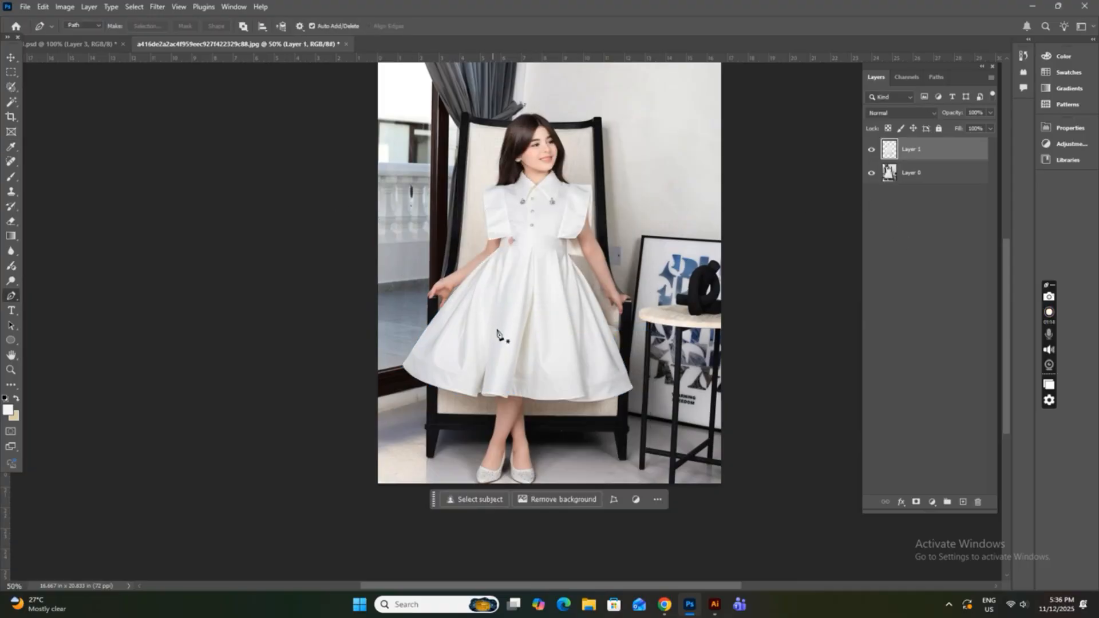
# Hide the original photo layer to check the dress cutout, and show it again.
pyautogui.press('v')
pyautogui.scroll(1, 547, 290)
pyautogui.click(872, 173)
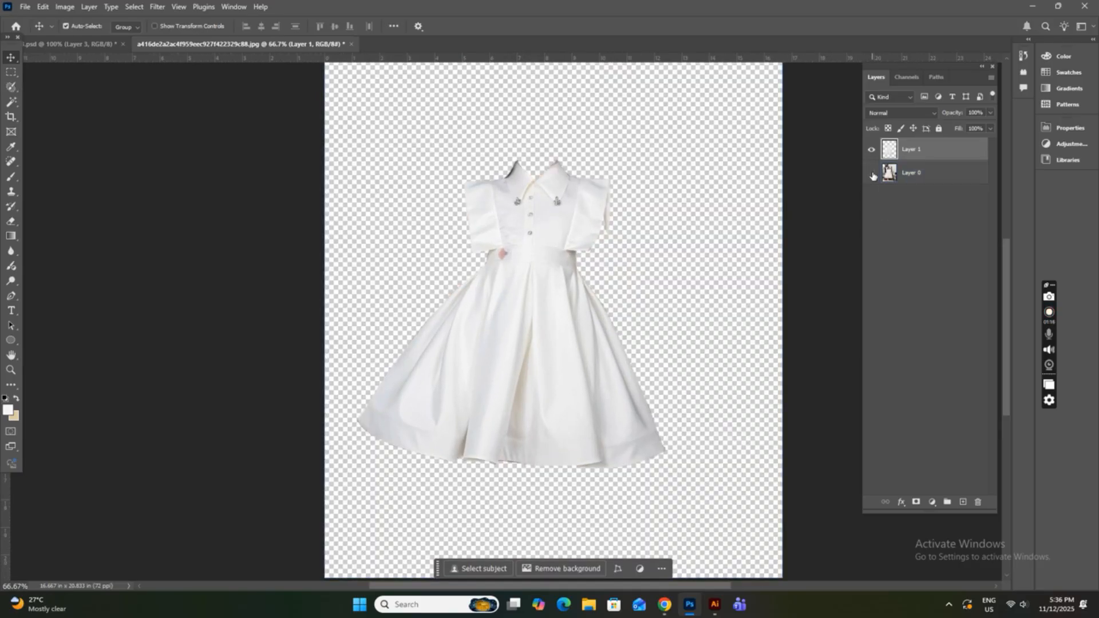
pyautogui.click(872, 174)
pyautogui.scroll(1, 537, 185)
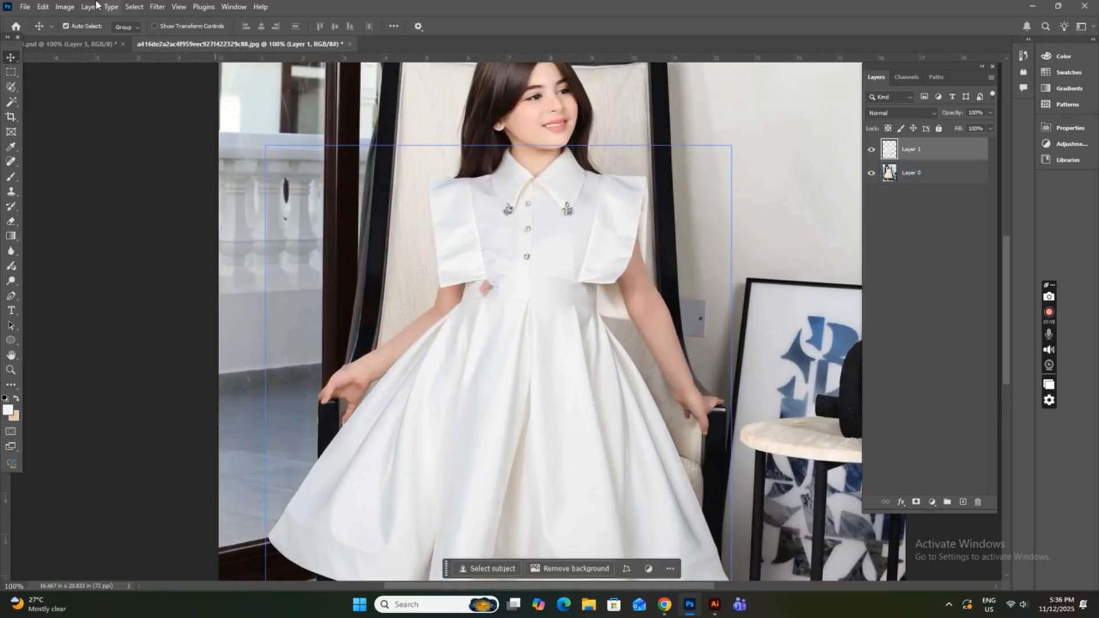
# Place the yellow floral image D-45 from 3 pcs > freepick > New folder as an embedded layer and confirm it.
pyautogui.click(25, 7)
pyautogui.click(59, 225)
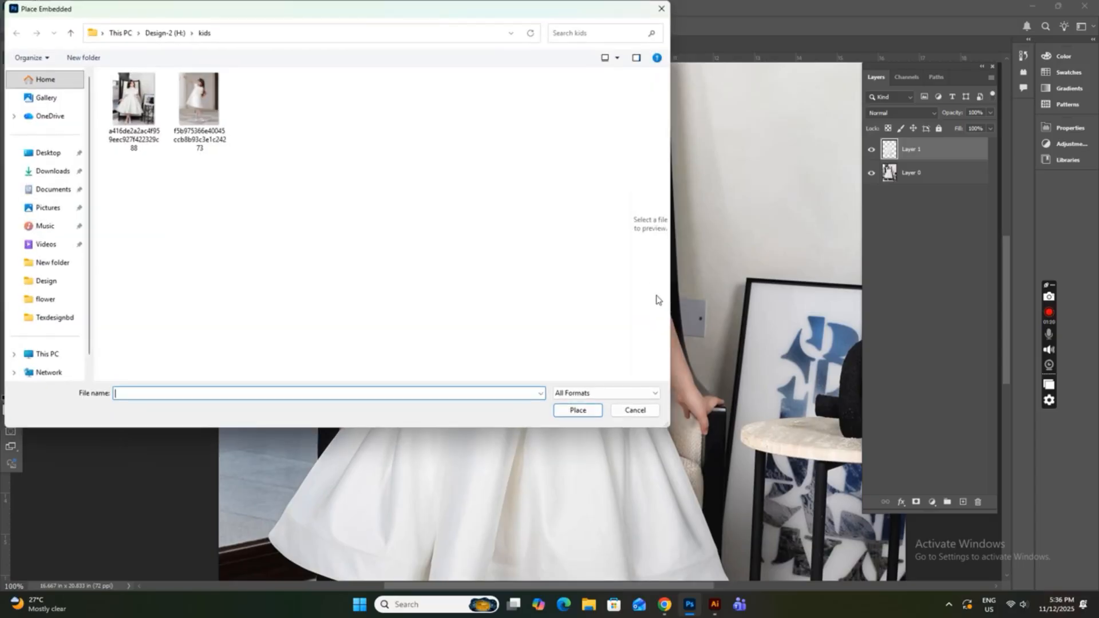
pyautogui.click(70, 33)
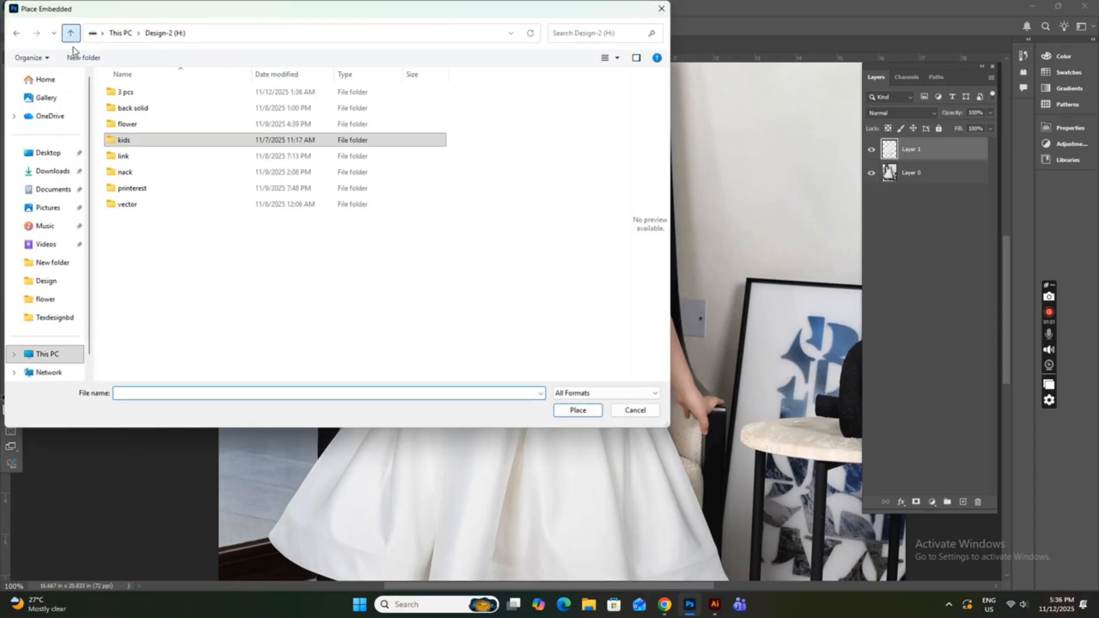
pyautogui.click(131, 125)
pyautogui.doubleClick(132, 97)
pyautogui.doubleClick(132, 96)
pyautogui.doubleClick(131, 97)
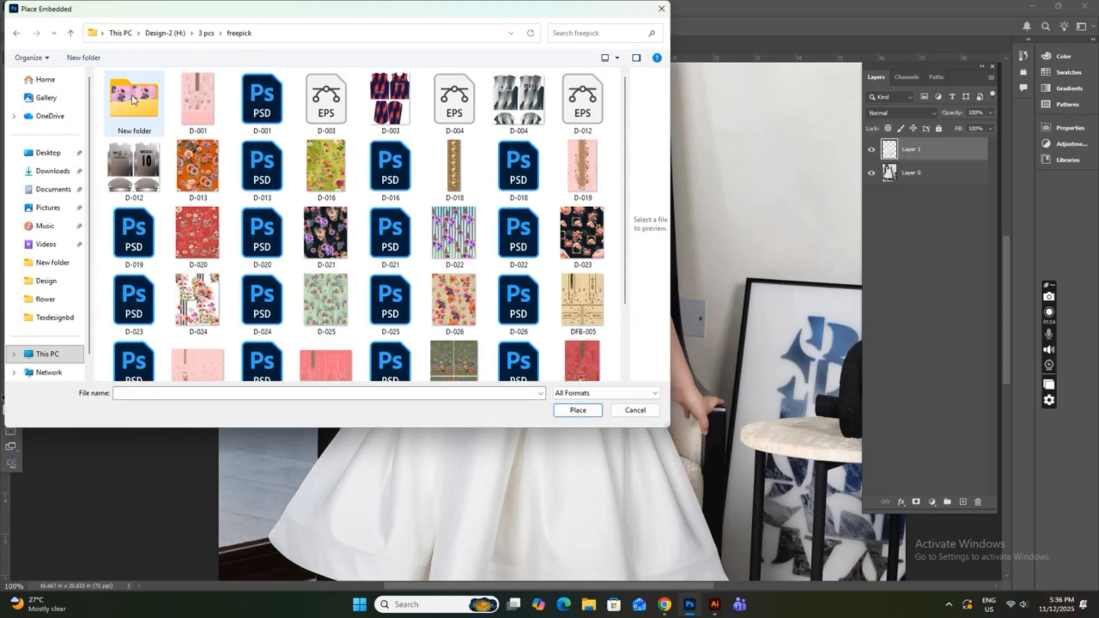
pyautogui.scroll(-1, 326, 303)
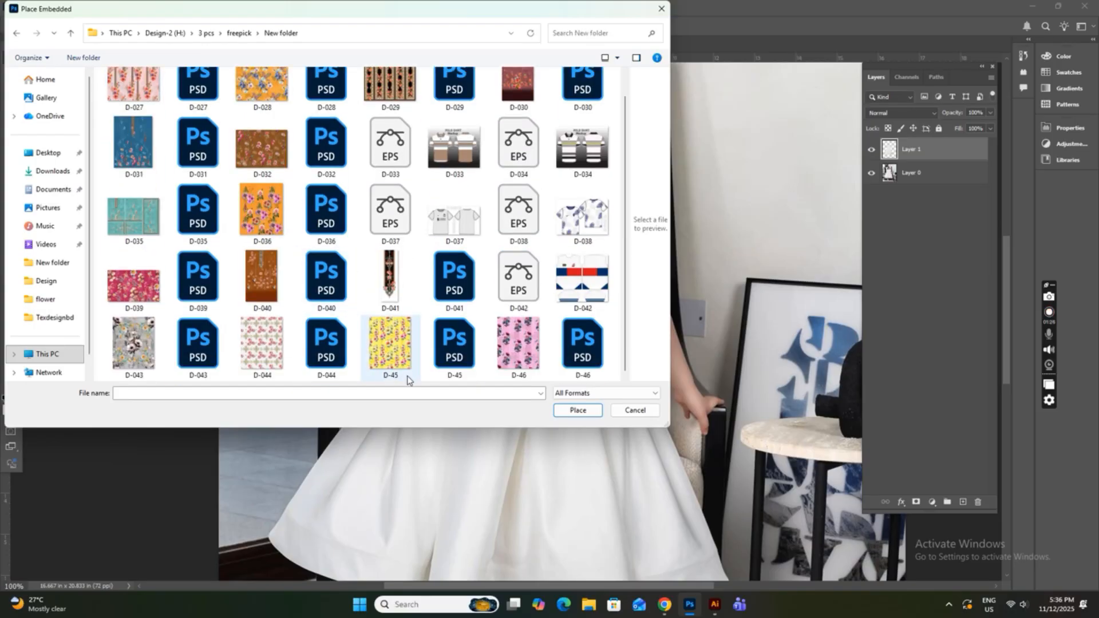
pyautogui.click(390, 344)
pyautogui.click(577, 411)
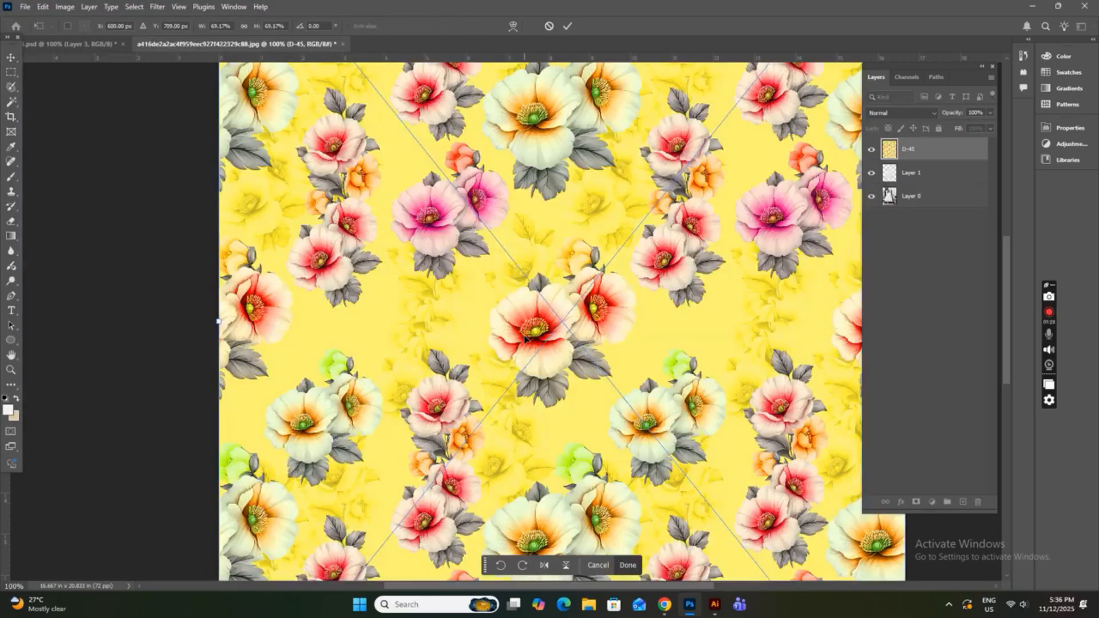
pyautogui.press('Return')
# Rasterize the placed D-45 pattern layer.
pyautogui.press('e')
pyautogui.click(535, 299)
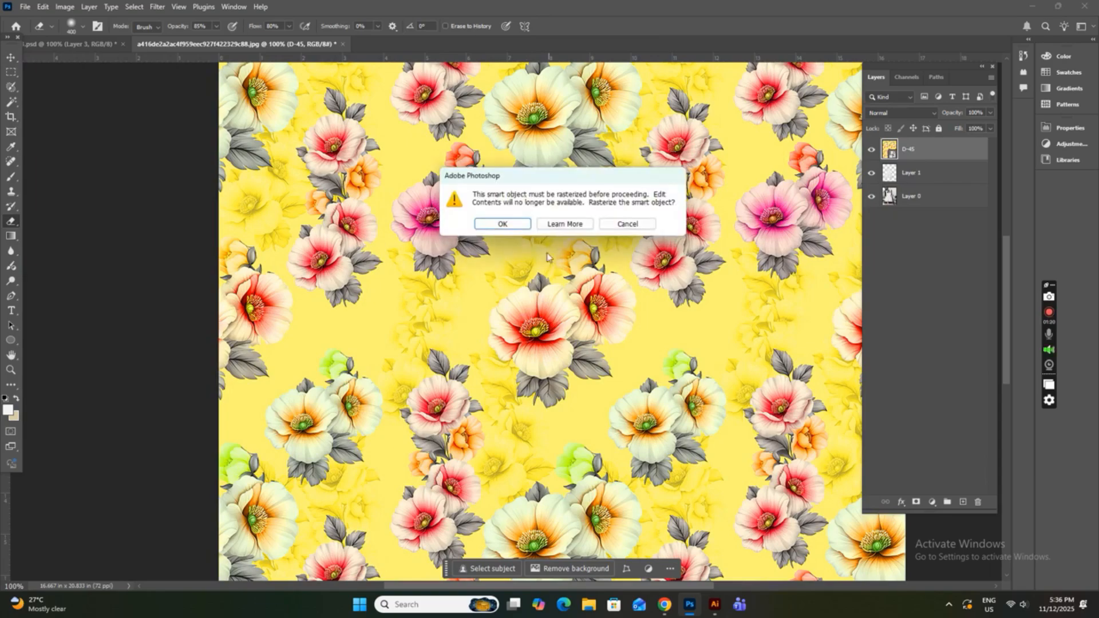
pyautogui.press('Return')
# Scale the D-45 pattern to about 42% and position it over the upper part of the dress.
pyautogui.hotkey('ctrl', '-')
pyautogui.hotkey('ctrl', '-')
pyautogui.hotkey('ctrl', '-')
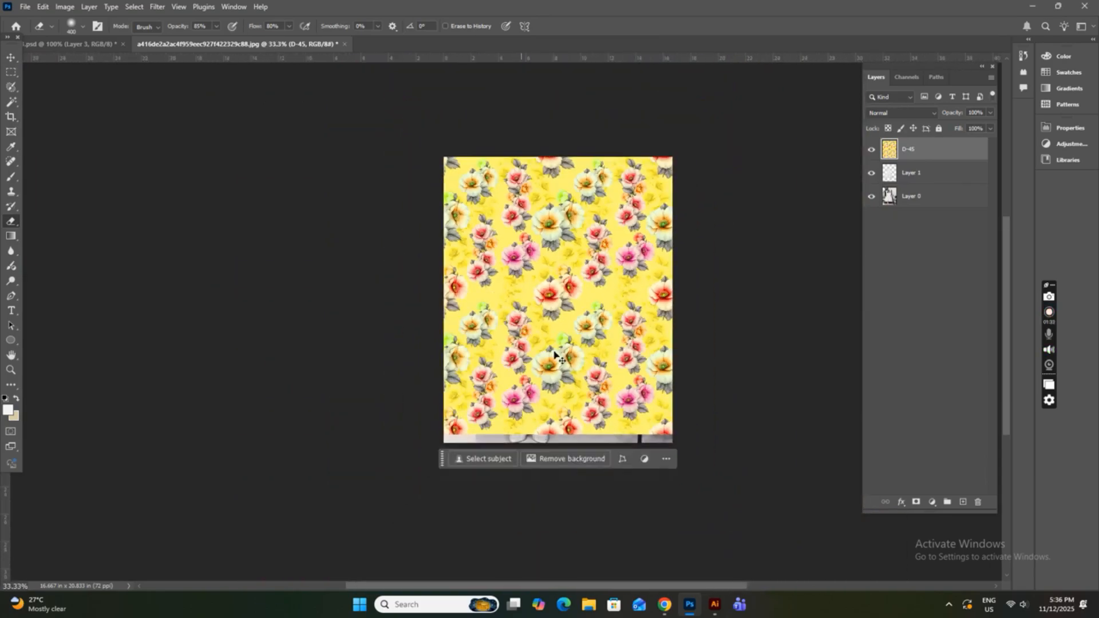
pyautogui.hotkey('ctrl', 't')
pyautogui.moveTo(673, 442); pyautogui.dragTo(540, 268)
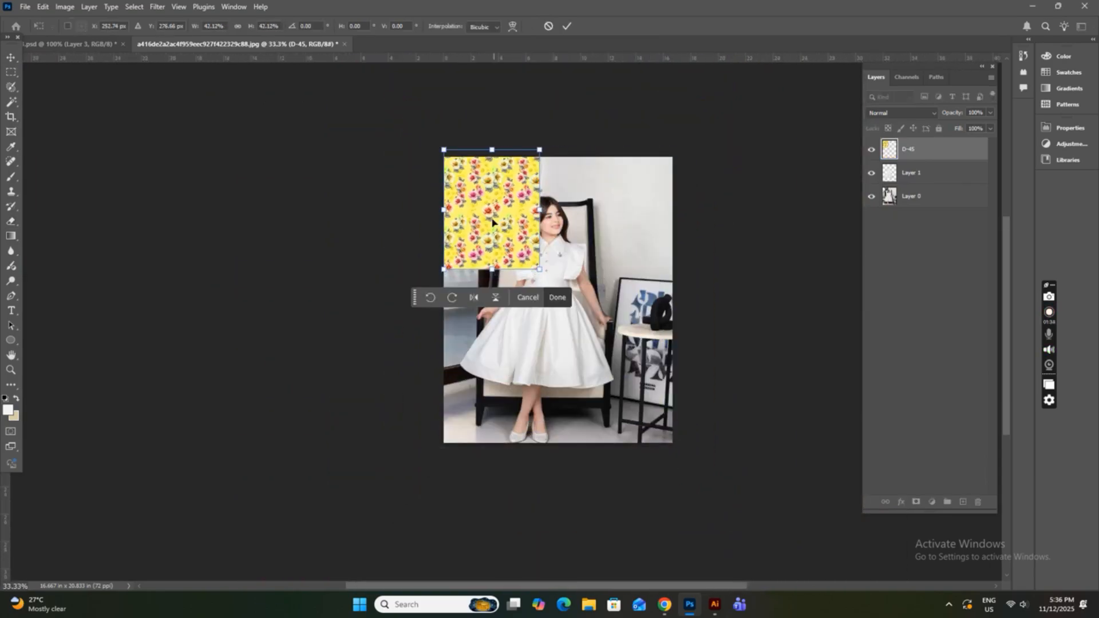
pyautogui.moveTo(492, 222); pyautogui.dragTo(539, 284)
pyautogui.press('Return')
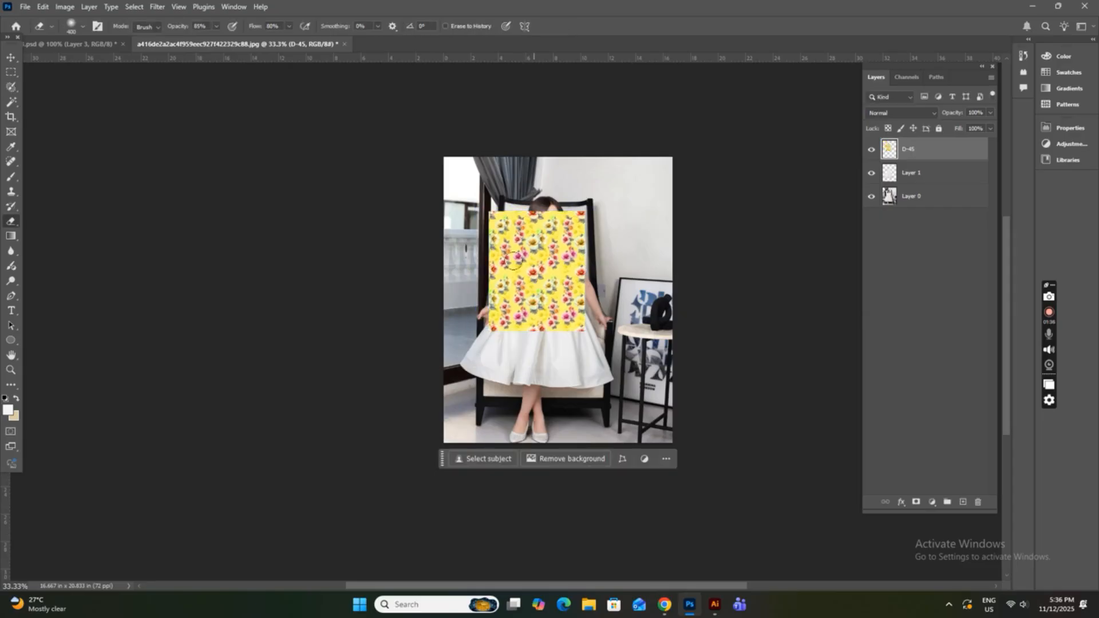
# Duplicate the floral pattern sideways, align the copy edge to edge with the original, and merge the two layers.
pyautogui.press('v')
pyautogui.hotkey('ctrl', '+')
pyautogui.hotkey('ctrl', '+')
pyautogui.hotkey('ctrl', '+')
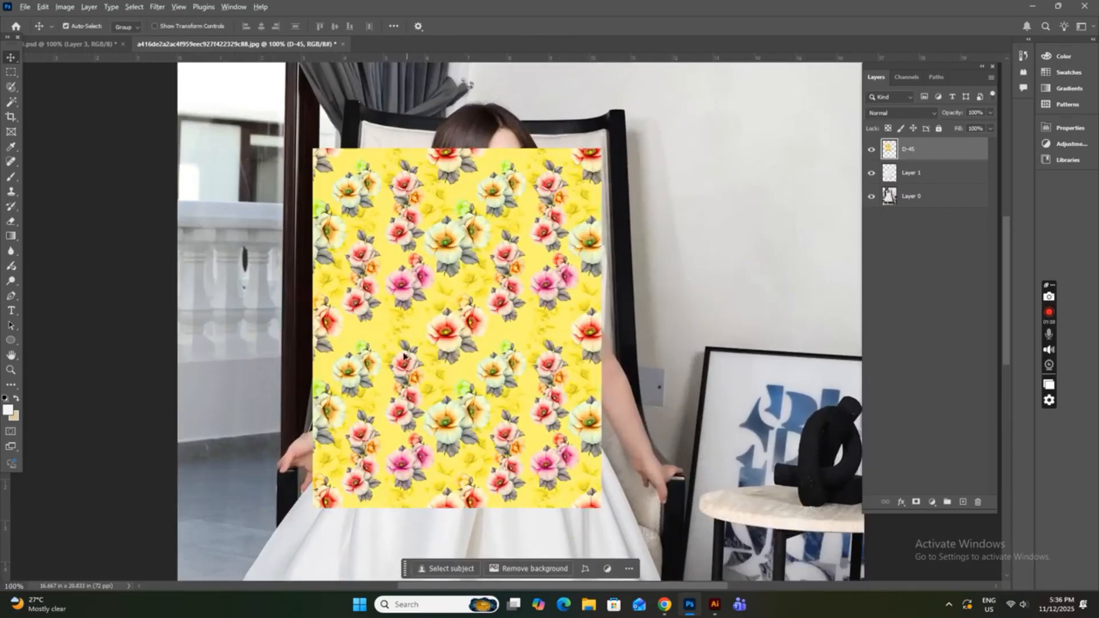
pyautogui.moveTo(404, 357); pyautogui.dragTo(706, 336)
pyautogui.hotkey('ctrl', '+')
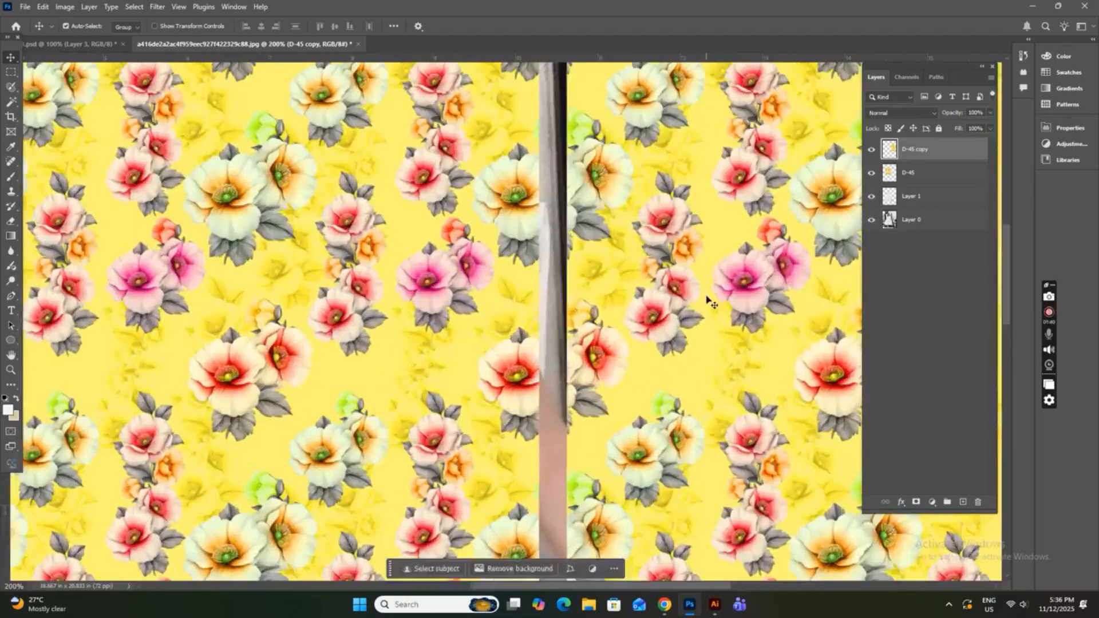
pyautogui.moveTo(707, 299)
pyautogui.mouseDown()
pyautogui.moveTo(700, 277)
pyautogui.moveTo(706, 284)
pyautogui.mouseUp()
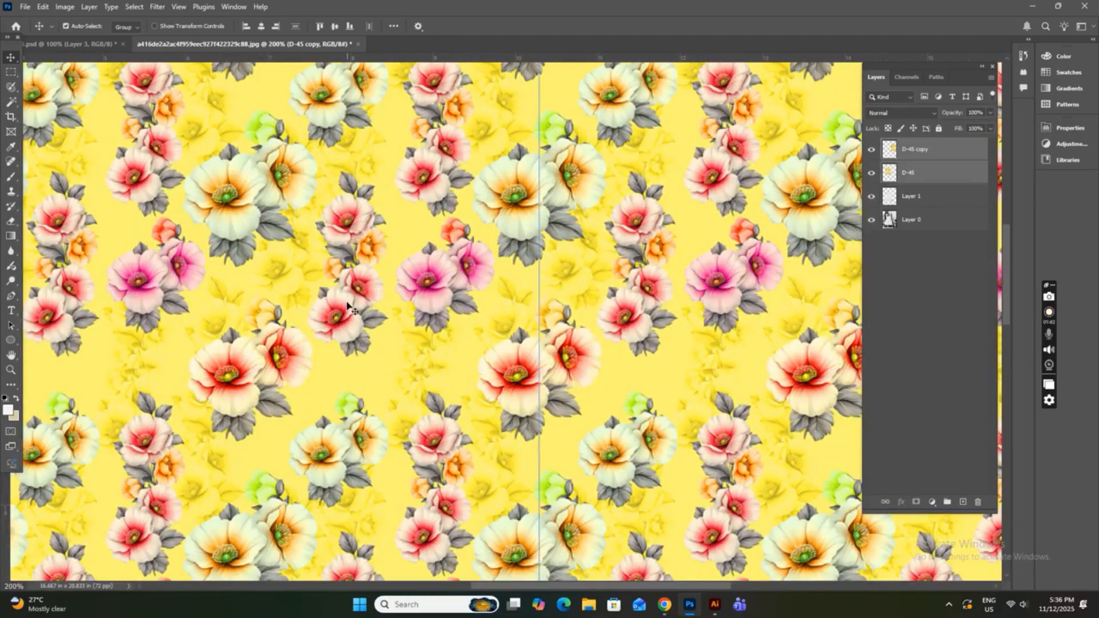
pyautogui.hotkey('ctrl', 'e')
# Duplicate the widened pattern directly below itself to cover the skirt, and merge both pattern layers.
pyautogui.hotkey('ctrl', '-')
pyautogui.hotkey('ctrl', '-')
pyautogui.hotkey('ctrl', '-')
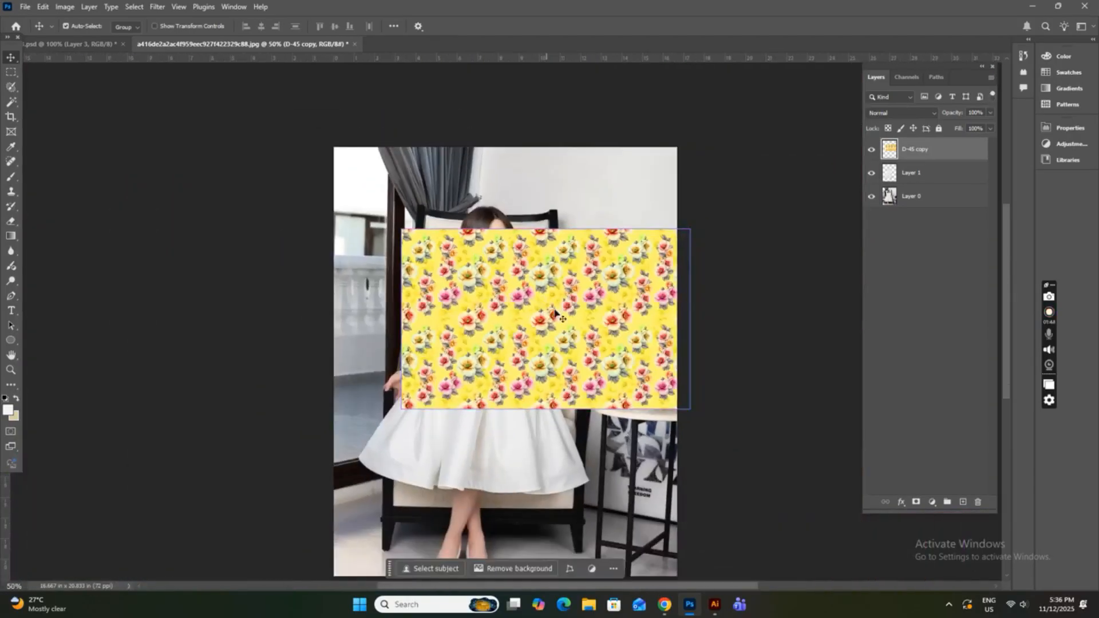
pyautogui.moveTo(555, 312); pyautogui.dragTo(554, 432)
pyautogui.hotkey('ctrl', '+')
pyautogui.hotkey('ctrl', '+')
pyautogui.hotkey('ctrl', 'e')
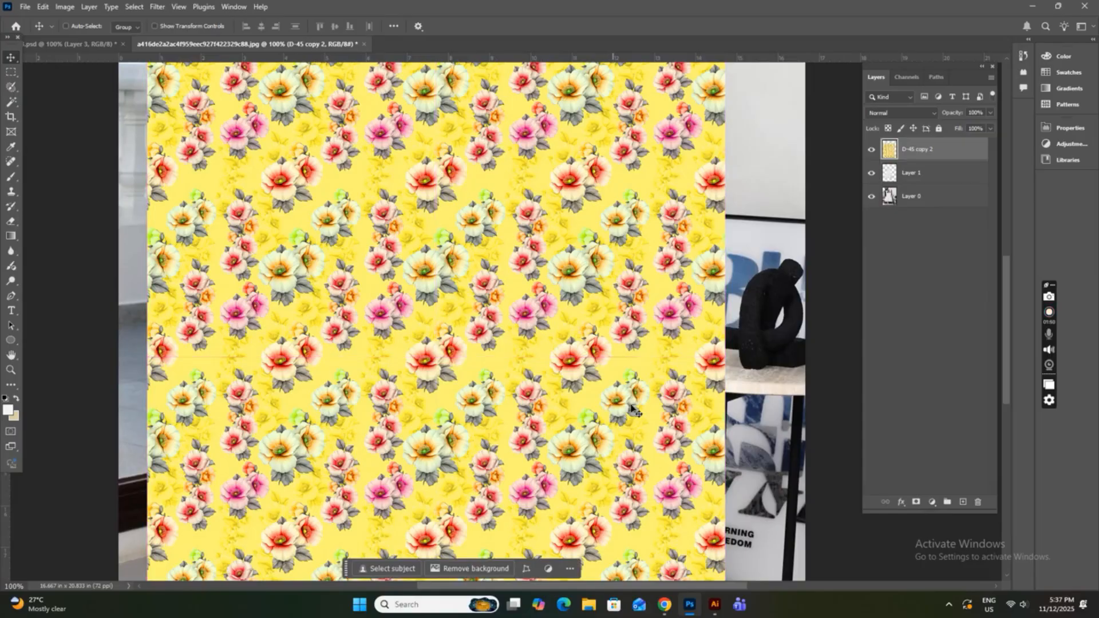
# Mask the D-45 pattern layer to the dress outline, using the cutout on Layer 1 as the selection.
pyautogui.click(898, 171)
pyautogui.keyDown('ctrl'); pyautogui.click(891, 174); pyautogui.keyUp('ctrl')
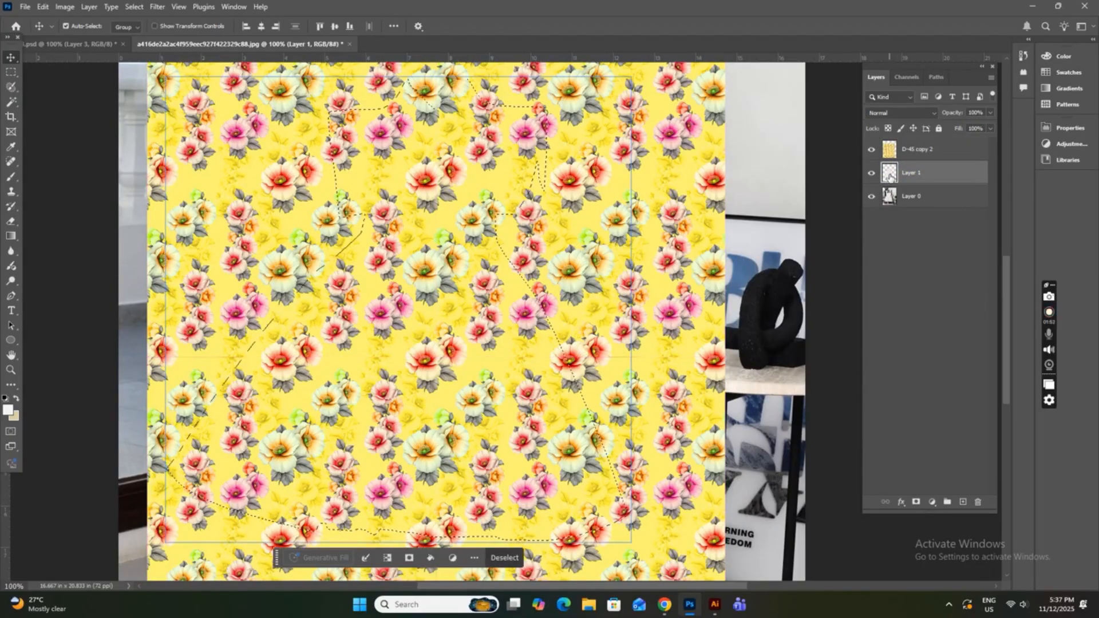
pyautogui.click(890, 151)
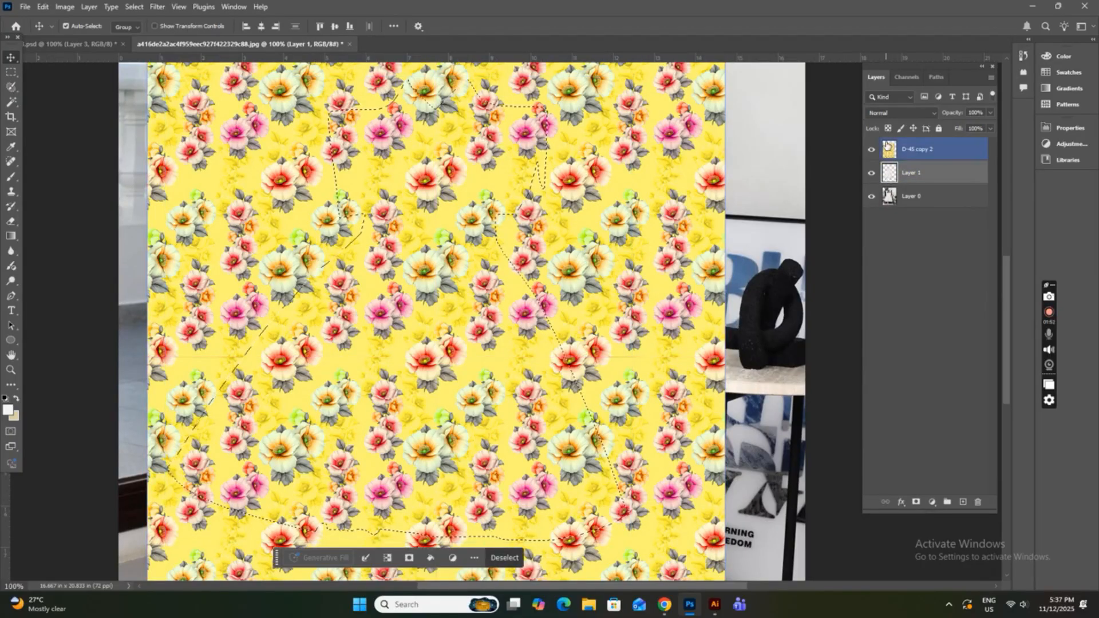
pyautogui.click(916, 503)
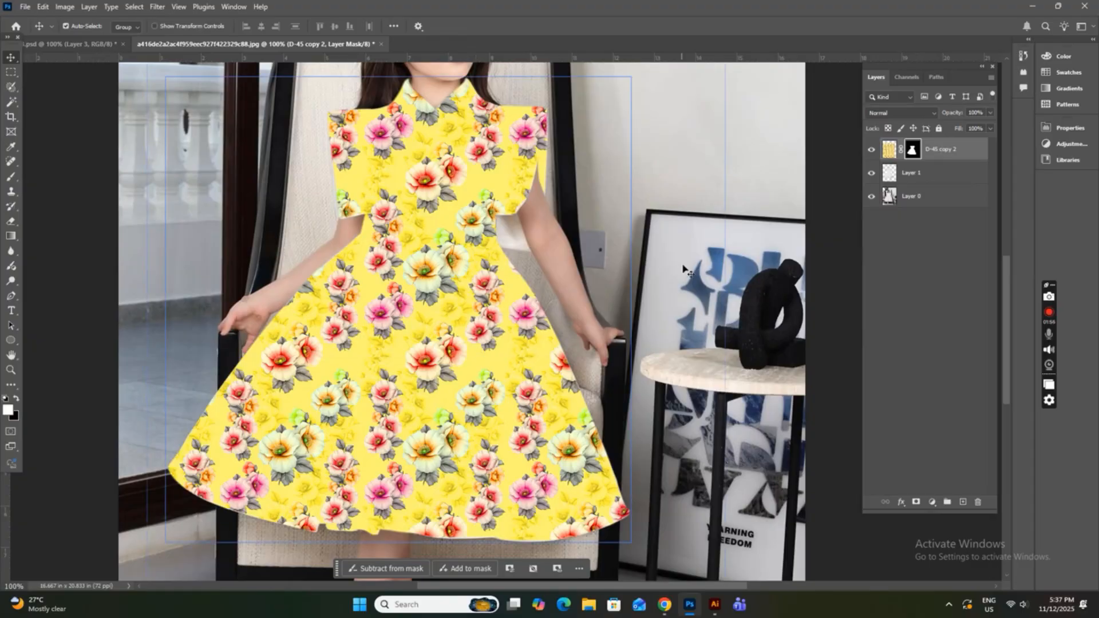
pyautogui.scroll(1, 461, 198)
pyautogui.moveTo(497, 217); pyautogui.dragTo(541, 266)
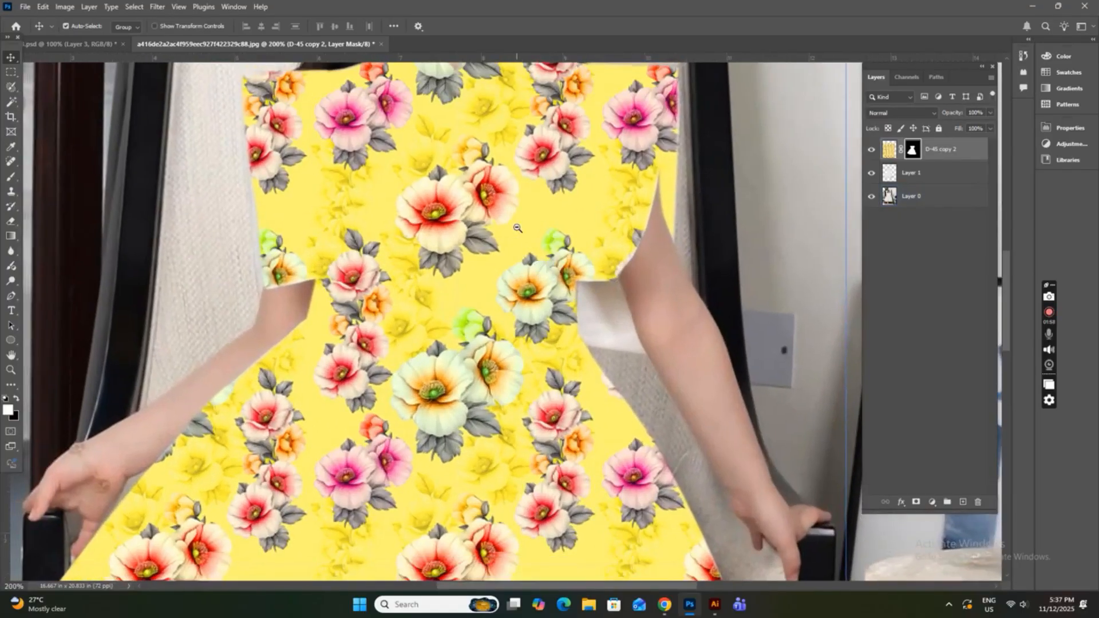
pyautogui.scroll(-1, 518, 228)
# Set the blend mode of the Layer 0 photo to Multiply.
pyautogui.click(871, 173)
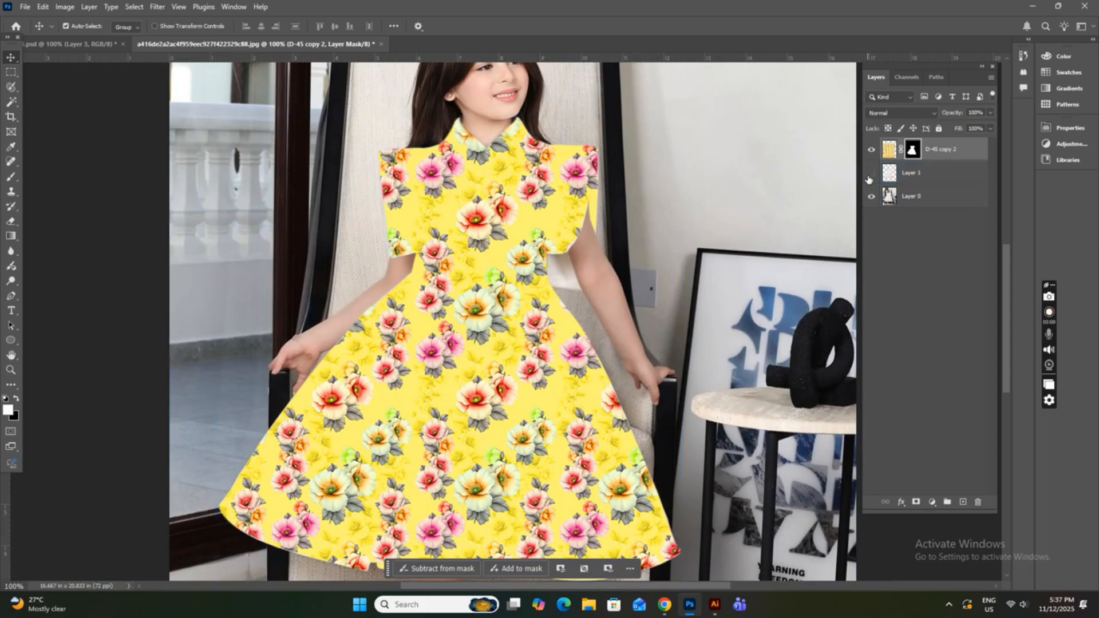
pyautogui.click(895, 153)
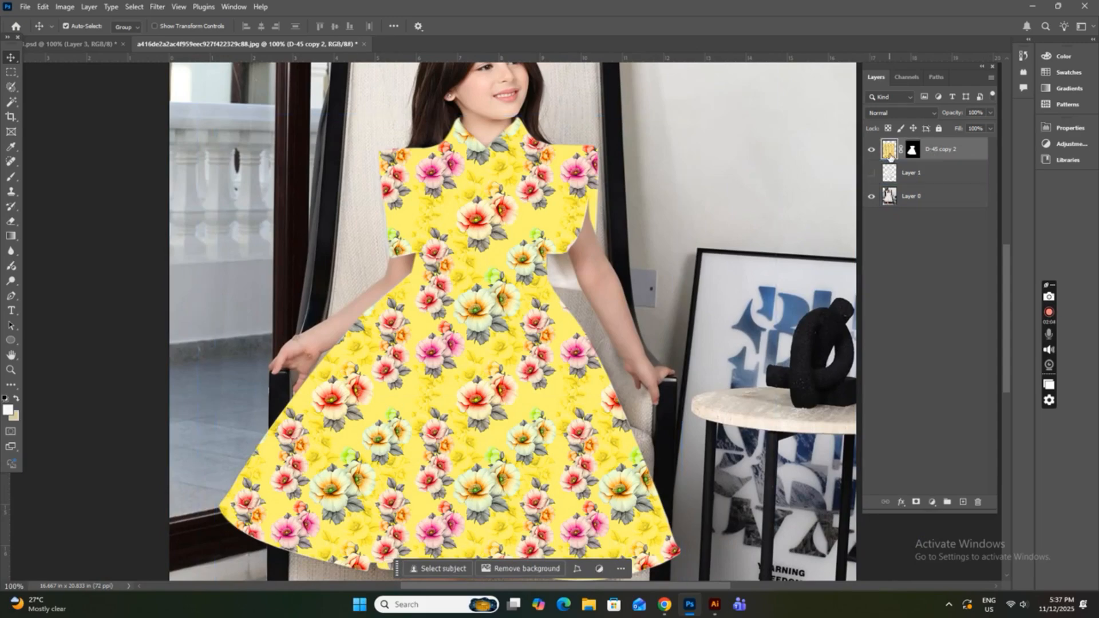
pyautogui.click(905, 196)
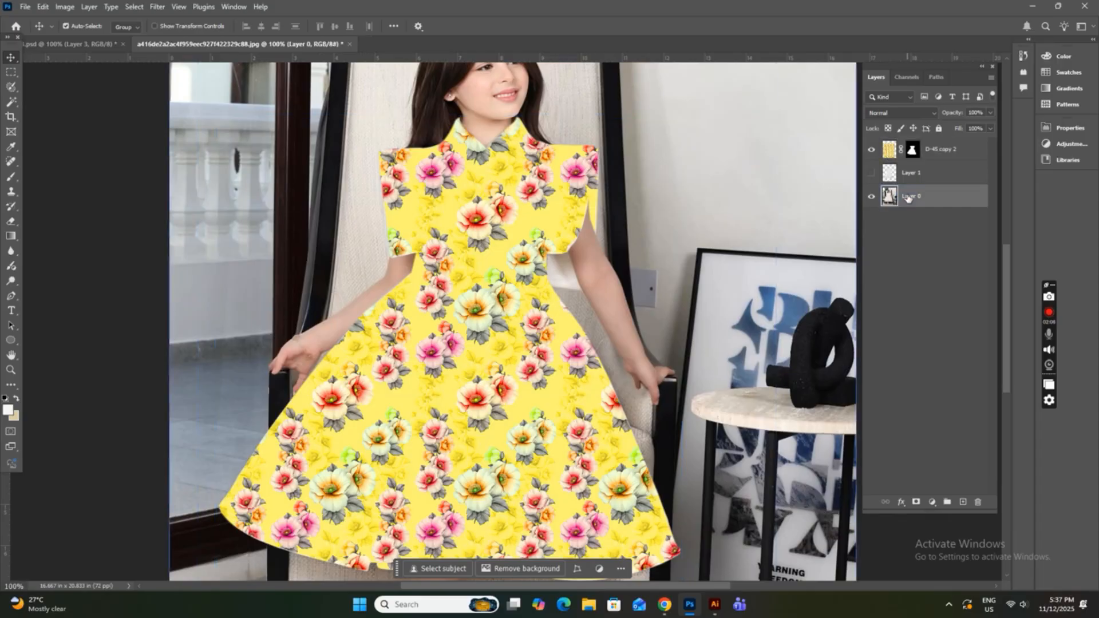
pyautogui.click(903, 178)
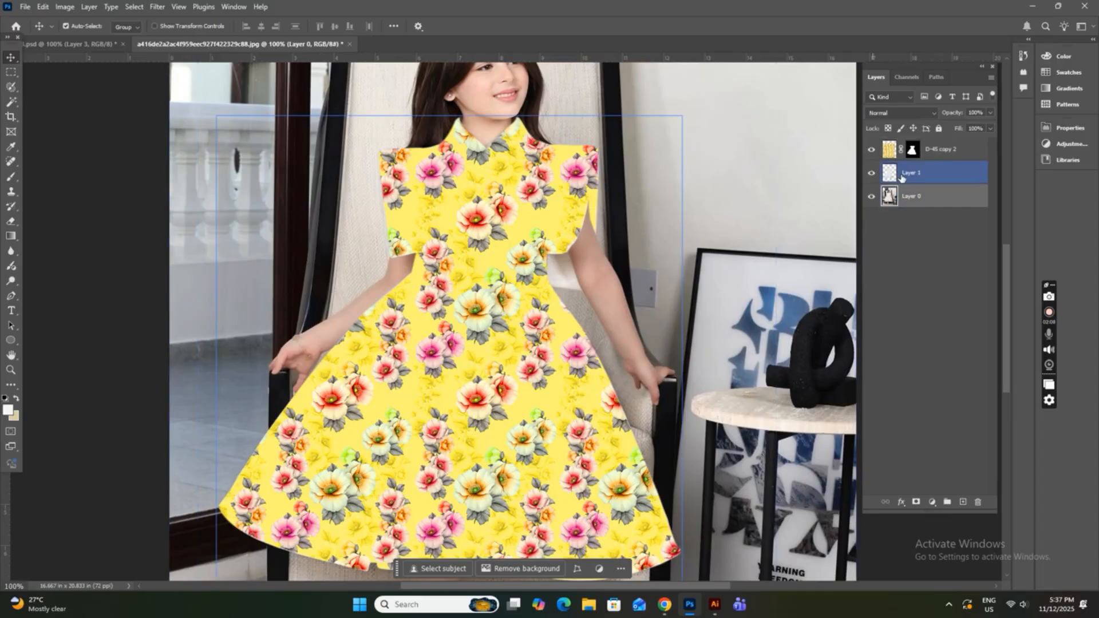
pyautogui.click(889, 115)
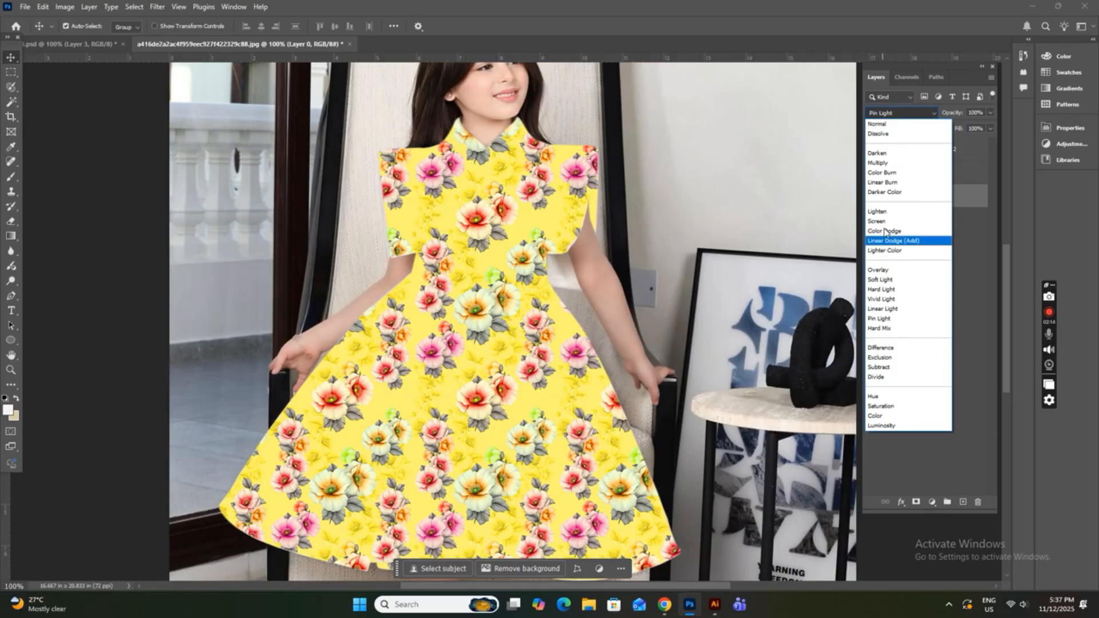
pyautogui.click(882, 163)
# Set the blend mode of the masked D-45 pattern layer to Multiply.
pyautogui.click(939, 150)
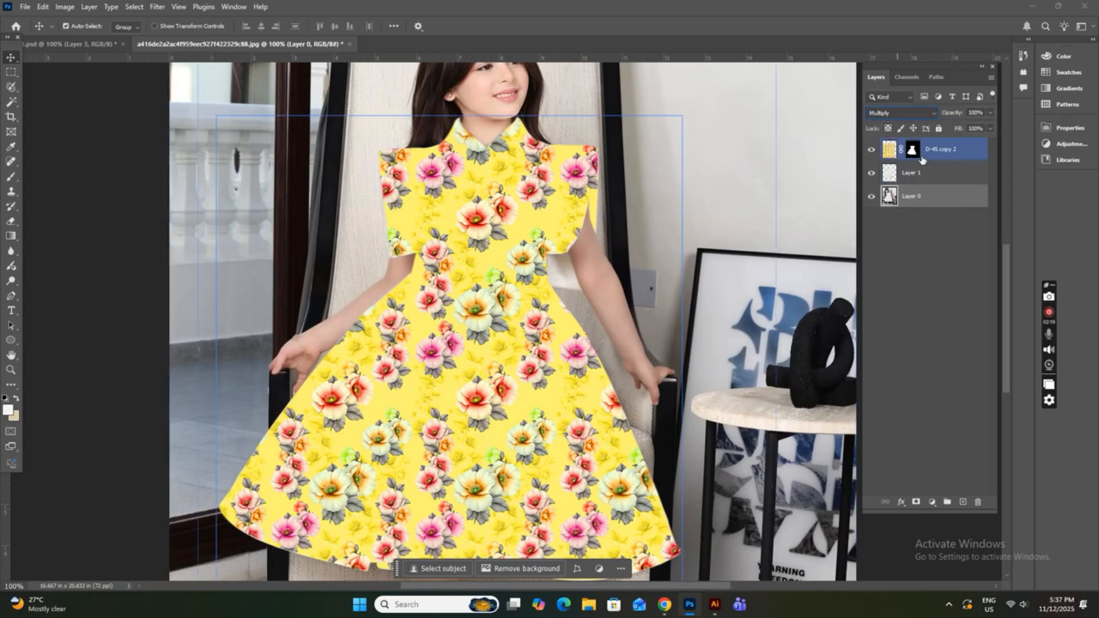
pyautogui.click(902, 112)
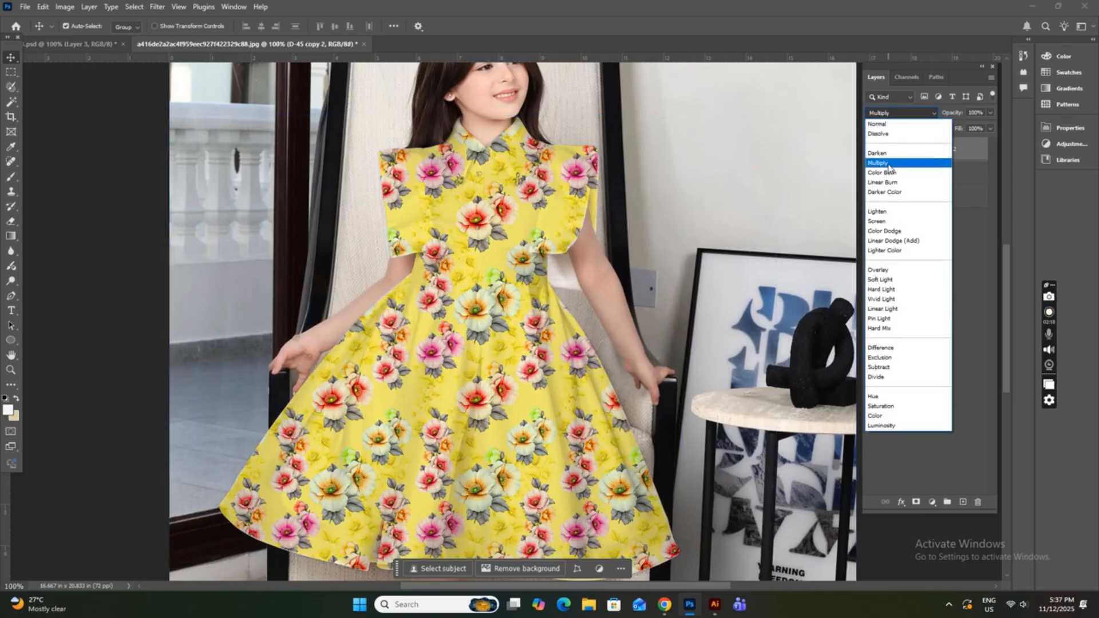
pyautogui.click(889, 164)
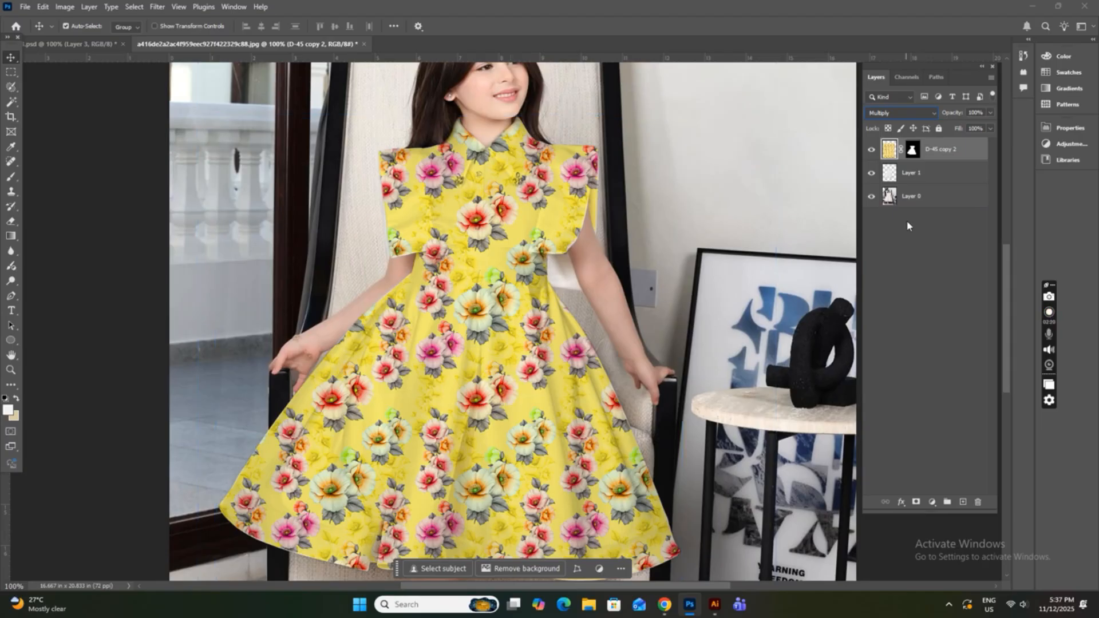
# Reapply the Multiply blend mode to the Layer 0 photo.
pyautogui.click(911, 197)
pyautogui.click(899, 116)
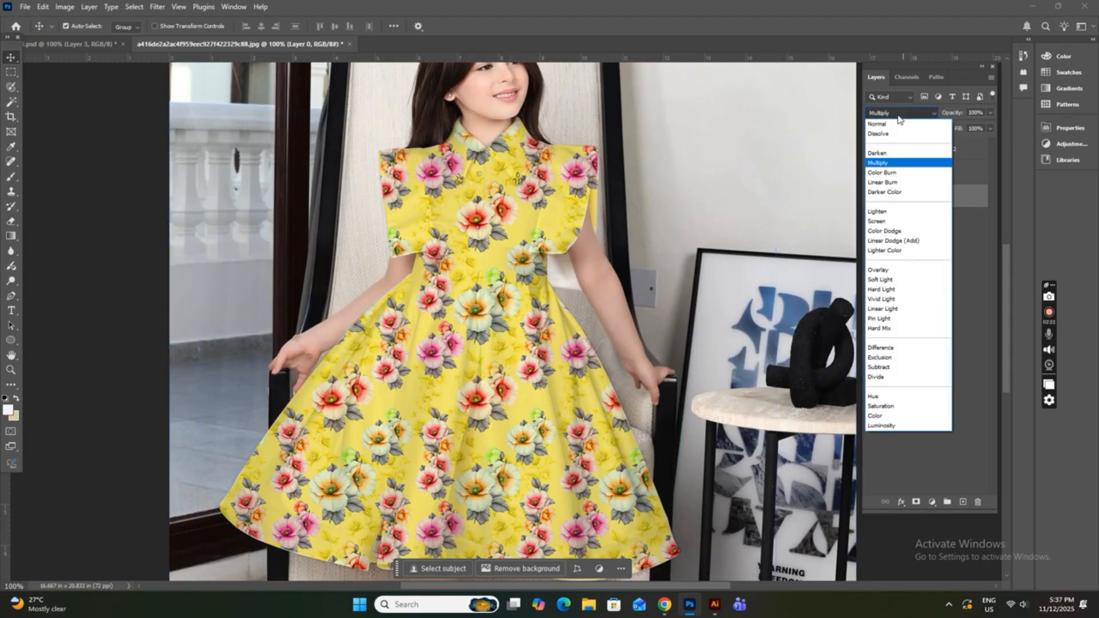
pyautogui.click(898, 163)
pyautogui.click(877, 114)
pyautogui.click(878, 114)
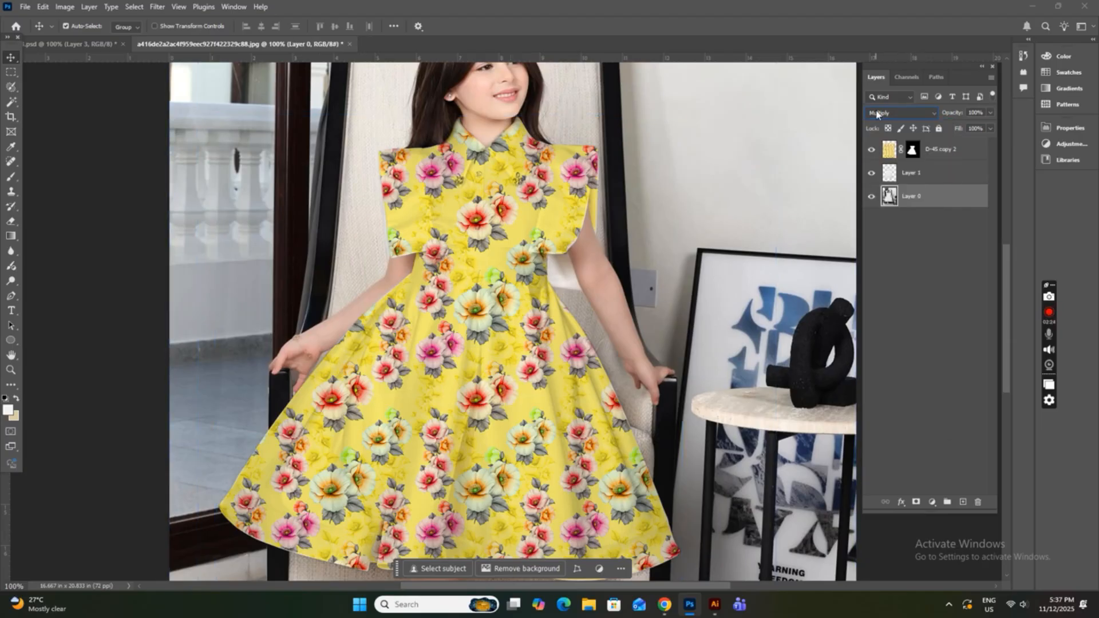
pyautogui.scroll(-1, 470, 373)
pyautogui.scroll(1, 346, 478)
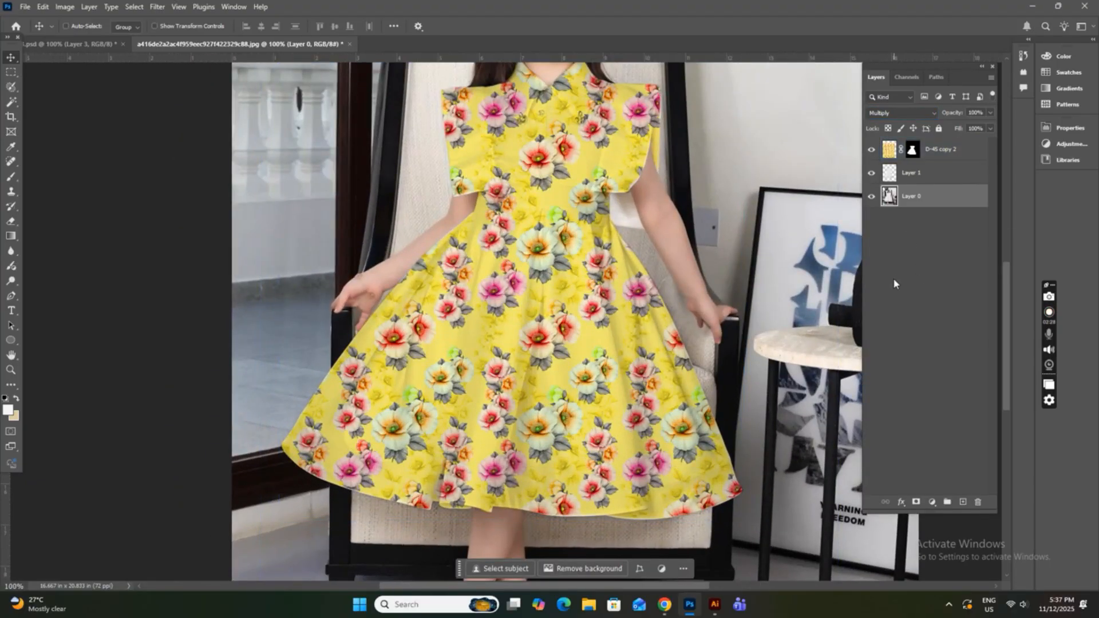
pyautogui.hotkey('ctrl', 'l')
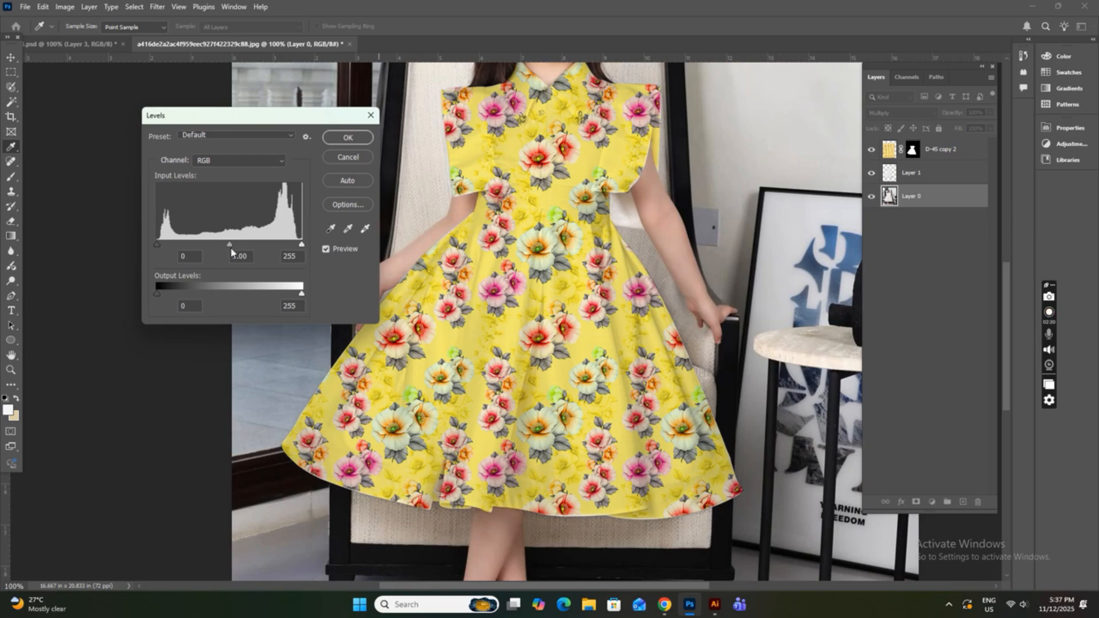
pyautogui.moveTo(236, 250)
pyautogui.mouseDown()
pyautogui.moveTo(250, 246)
pyautogui.moveTo(216, 246)
pyautogui.mouseUp()
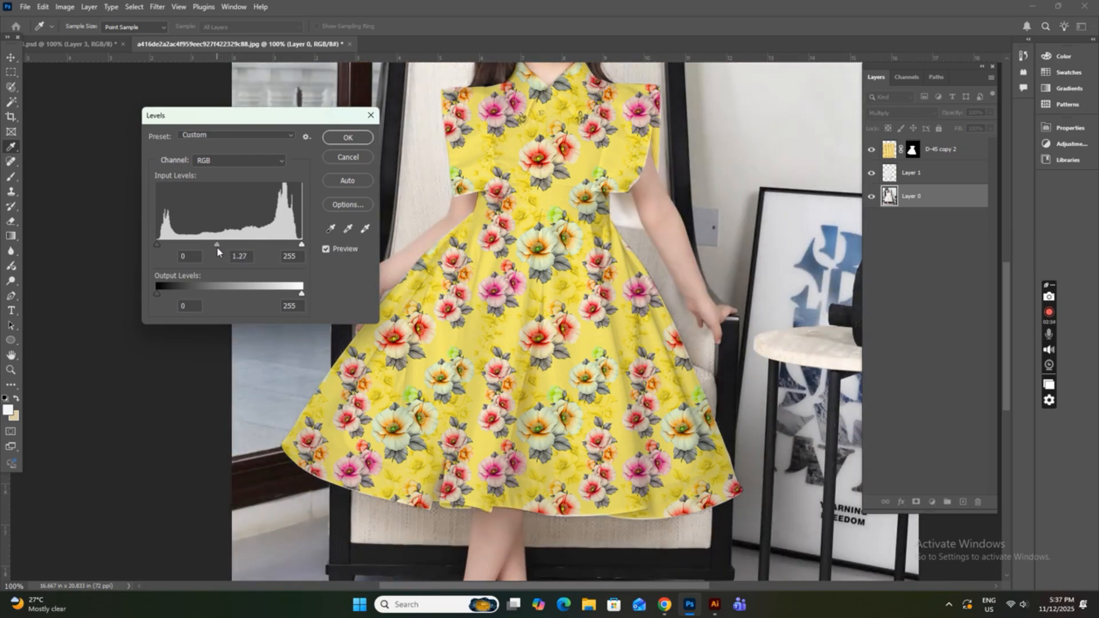
pyautogui.click(380, 112)
# Darken the dress cutout on Layer 1 with Levels, setting the midtone input level to 0.39.
pyautogui.click(917, 173)
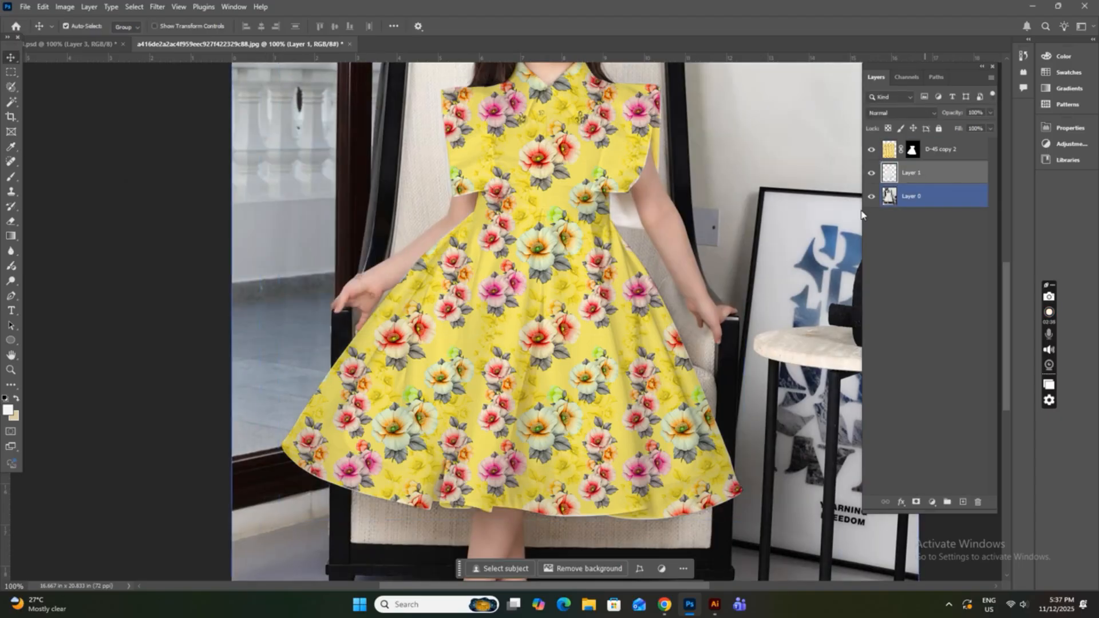
pyautogui.hotkey('ctrl', 'l')
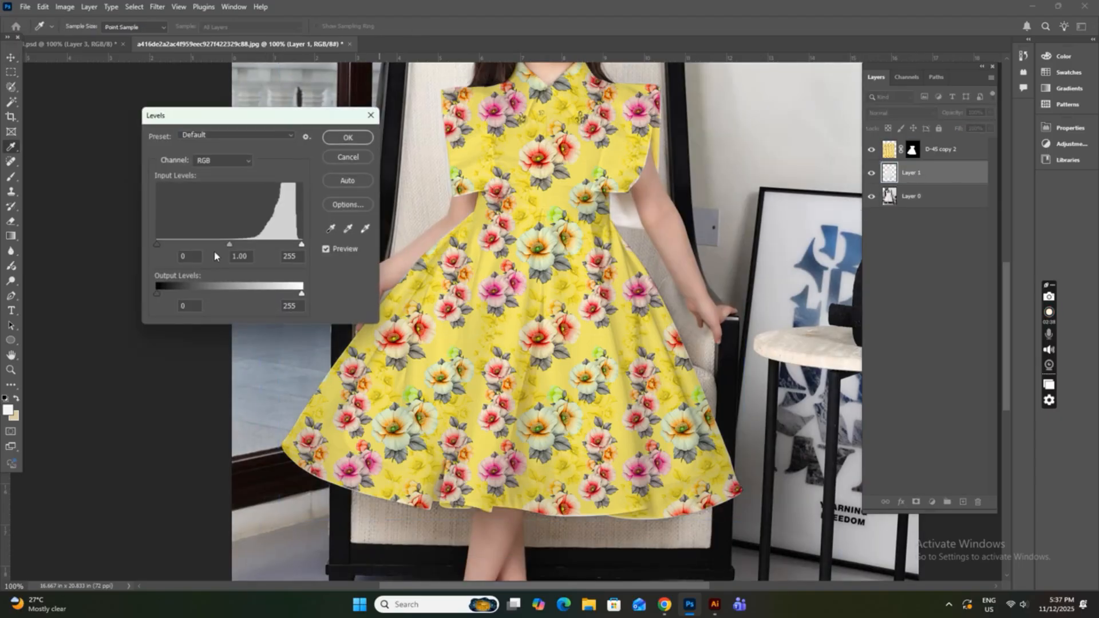
pyautogui.moveTo(230, 247); pyautogui.dragTo(268, 256)
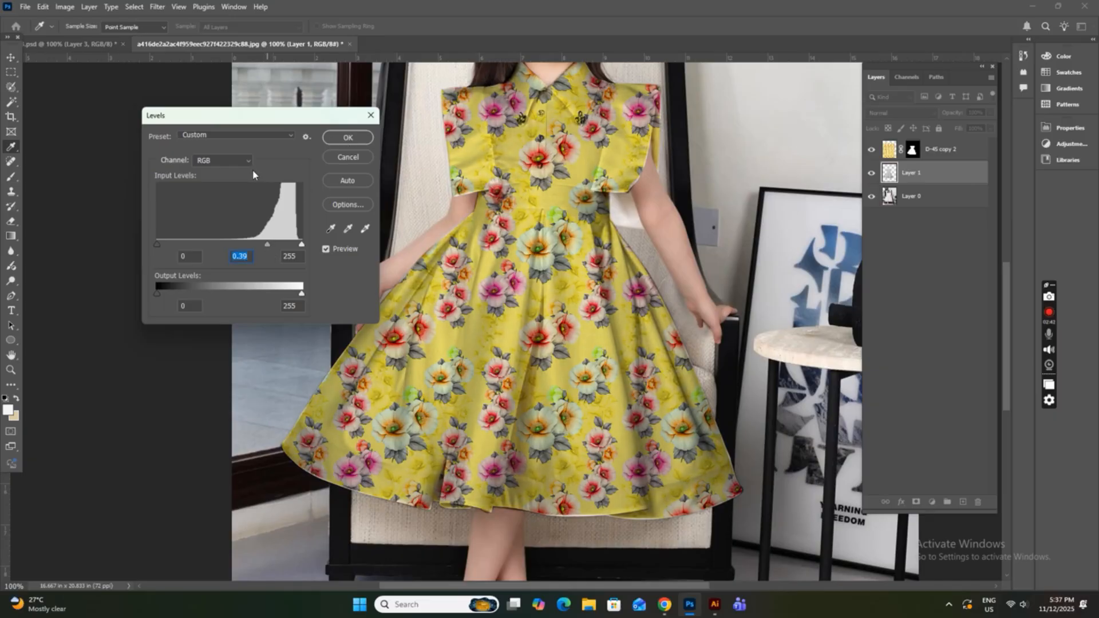
pyautogui.click(348, 138)
pyautogui.scroll(-1, 584, 252)
pyautogui.scroll(2, 635, 219)
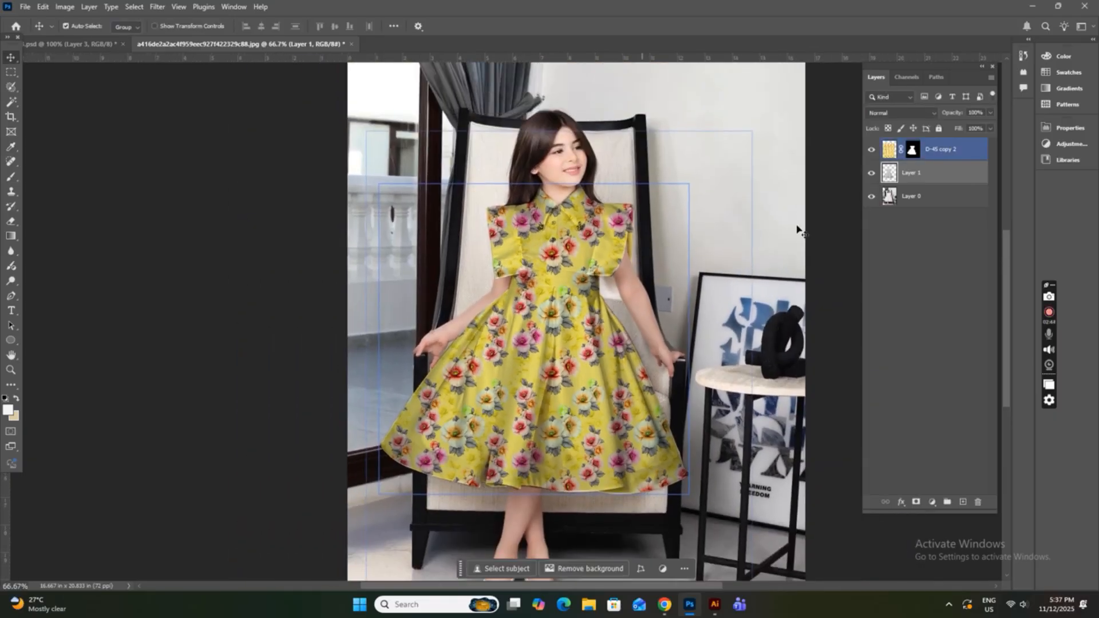
# Raise the brightness of the dress cutout on Layer 1 to 24 with the Brightness/Contrast adjustment.
pyautogui.click(940, 260)
pyautogui.click(889, 153)
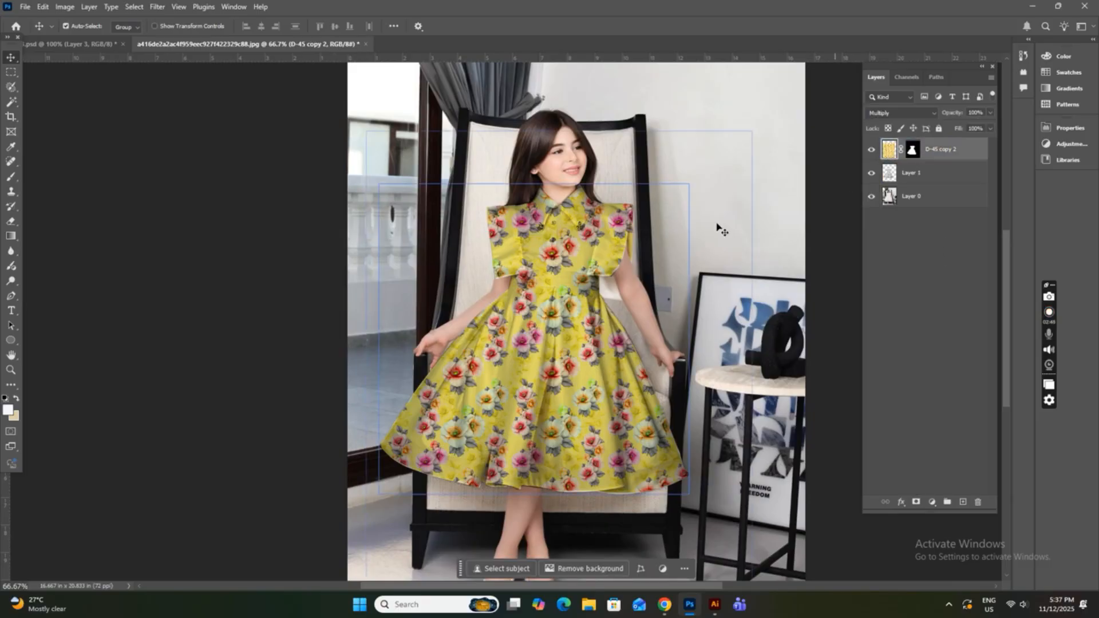
pyautogui.scroll(1, 551, 267)
pyautogui.keyDown('shift'); pyautogui.click(926, 172); pyautogui.keyUp('shift')
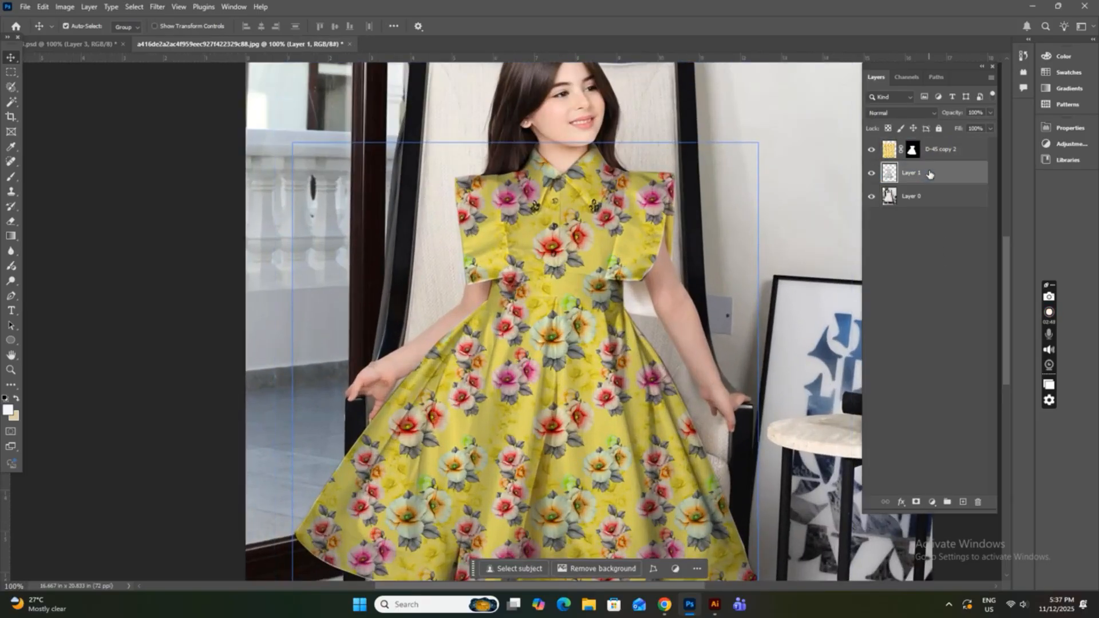
pyautogui.click(64, 6)
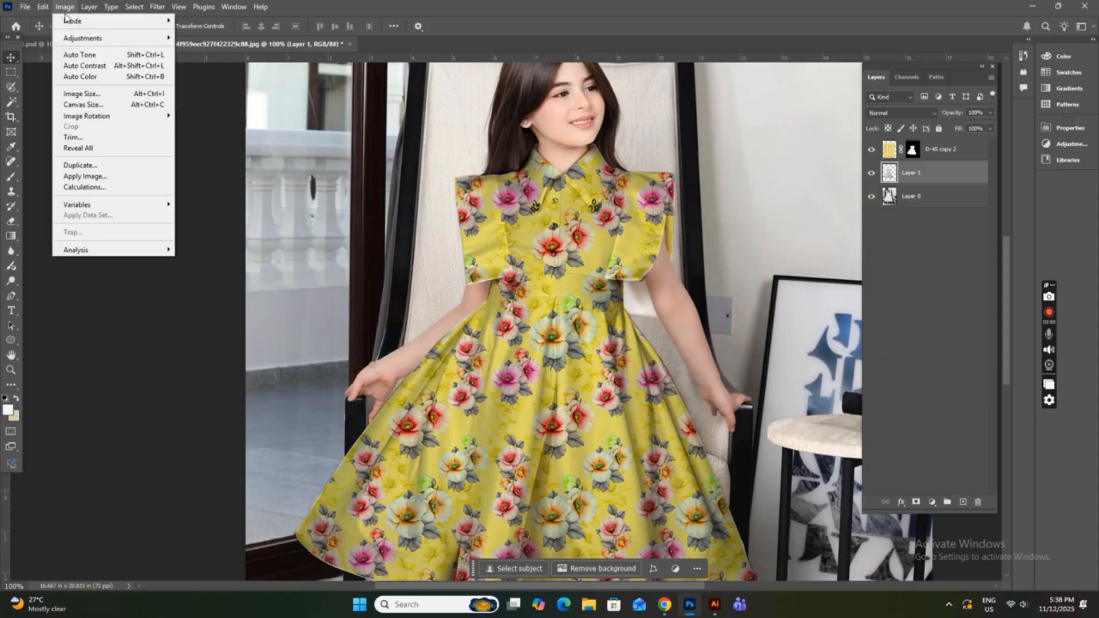
pyautogui.moveTo(142, 40)
pyautogui.click(193, 40)
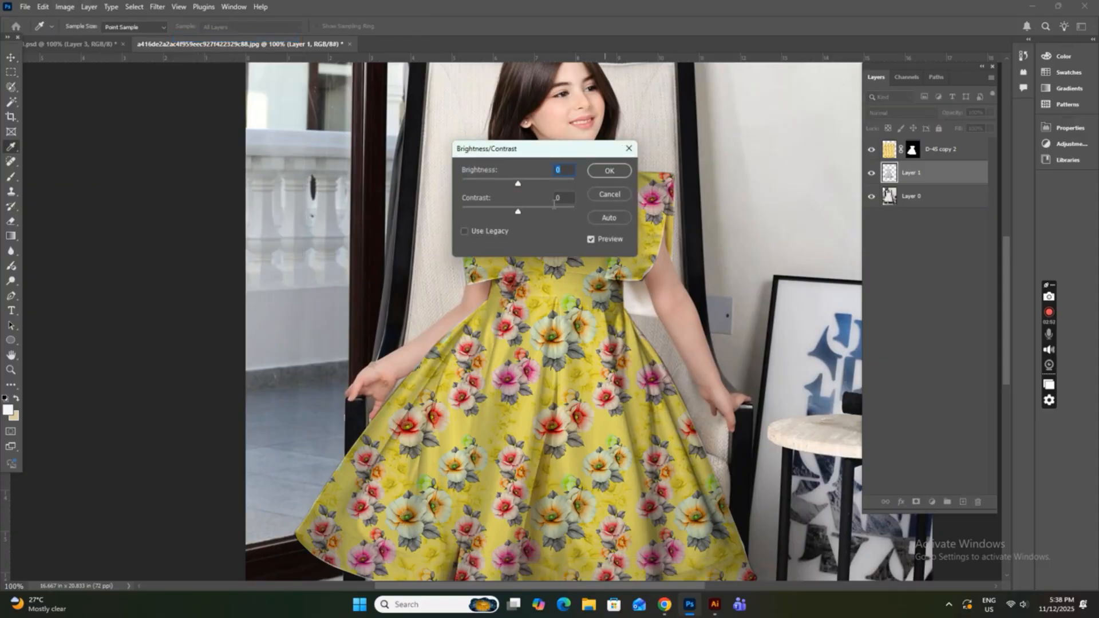
pyautogui.moveTo(519, 184); pyautogui.dragTo(525, 188)
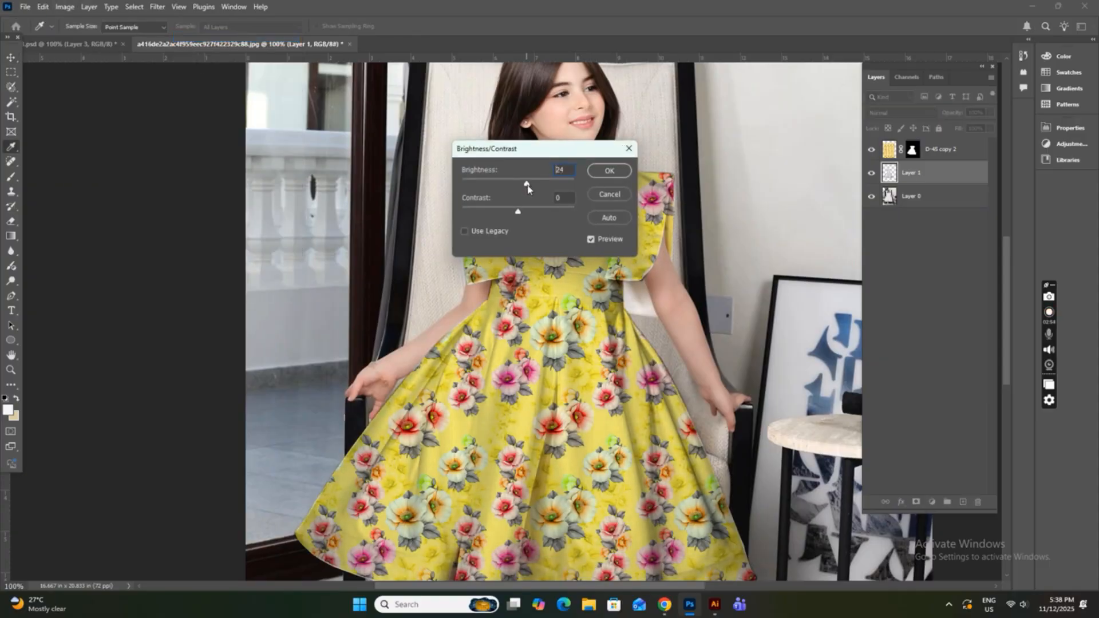
pyautogui.click(611, 171)
pyautogui.scroll(-2, 564, 291)
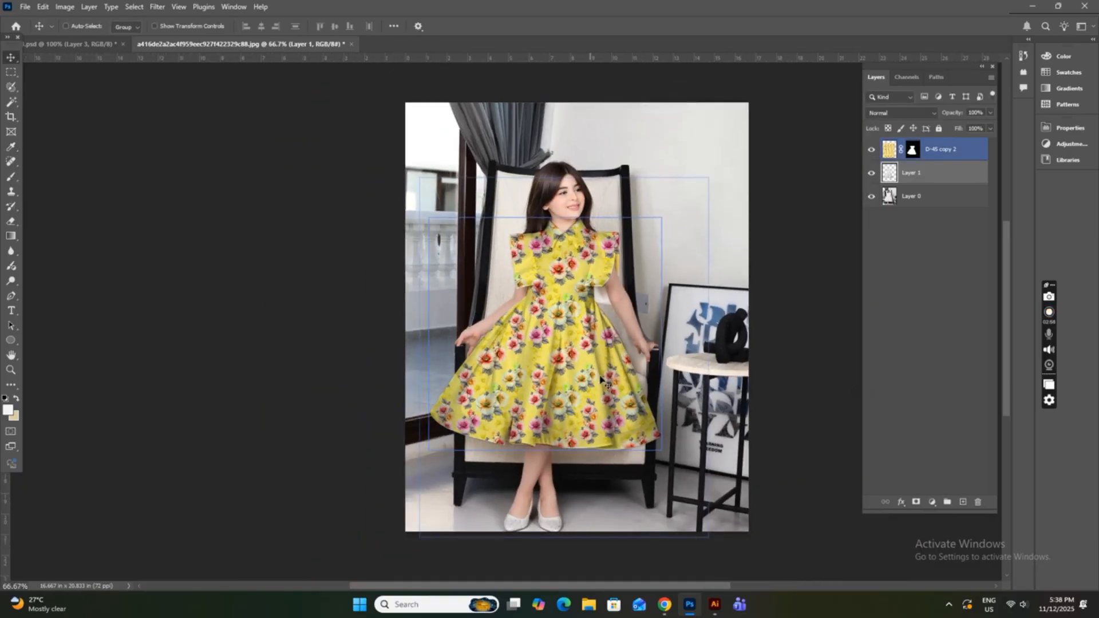
# Place the D-45 pattern image as an embedded swatch, scaled to about 16.83%, on the wall beside the girl.
pyautogui.click(928, 295)
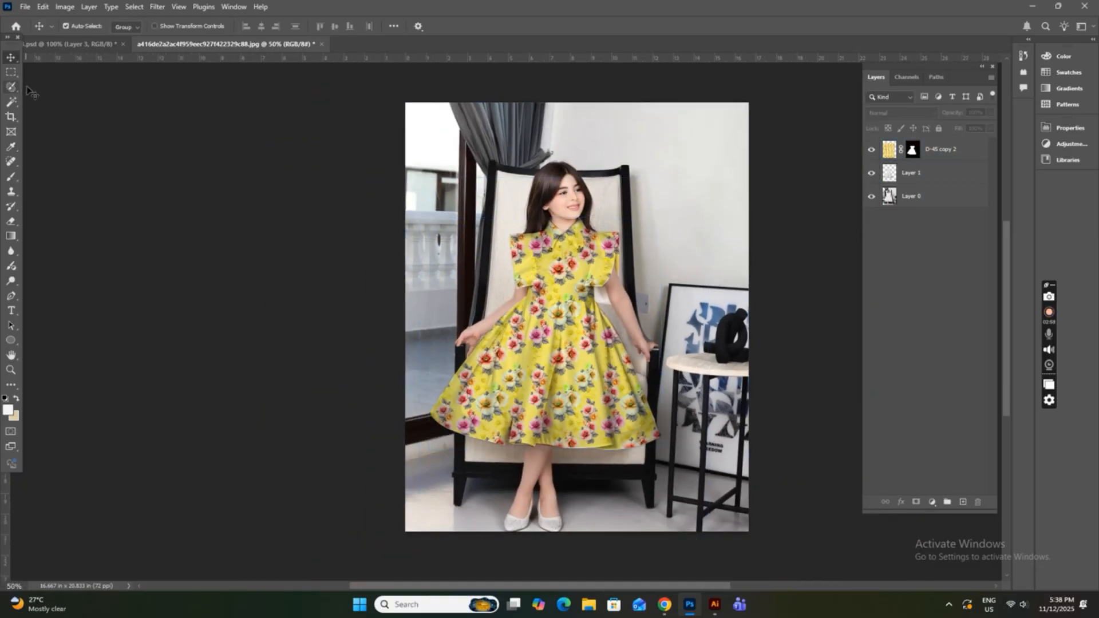
pyautogui.click(25, 10)
pyautogui.click(69, 228)
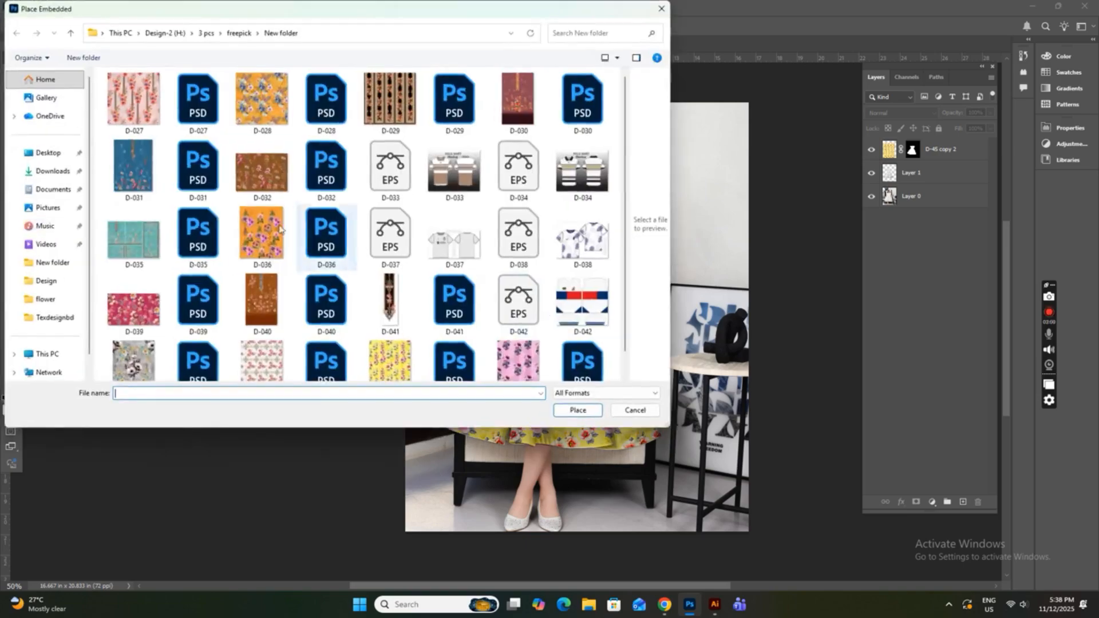
pyautogui.scroll(-1, 343, 358)
pyautogui.click(391, 344)
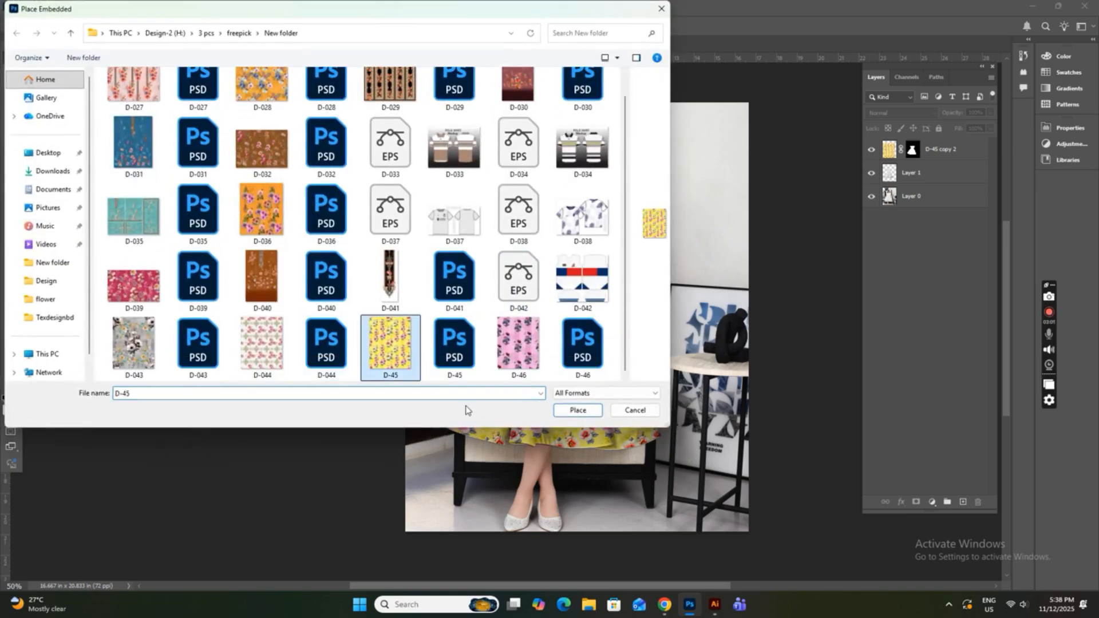
pyautogui.click(577, 410)
pyautogui.moveTo(745, 534); pyautogui.dragTo(489, 207)
pyautogui.moveTo(434, 173); pyautogui.dragTo(675, 220)
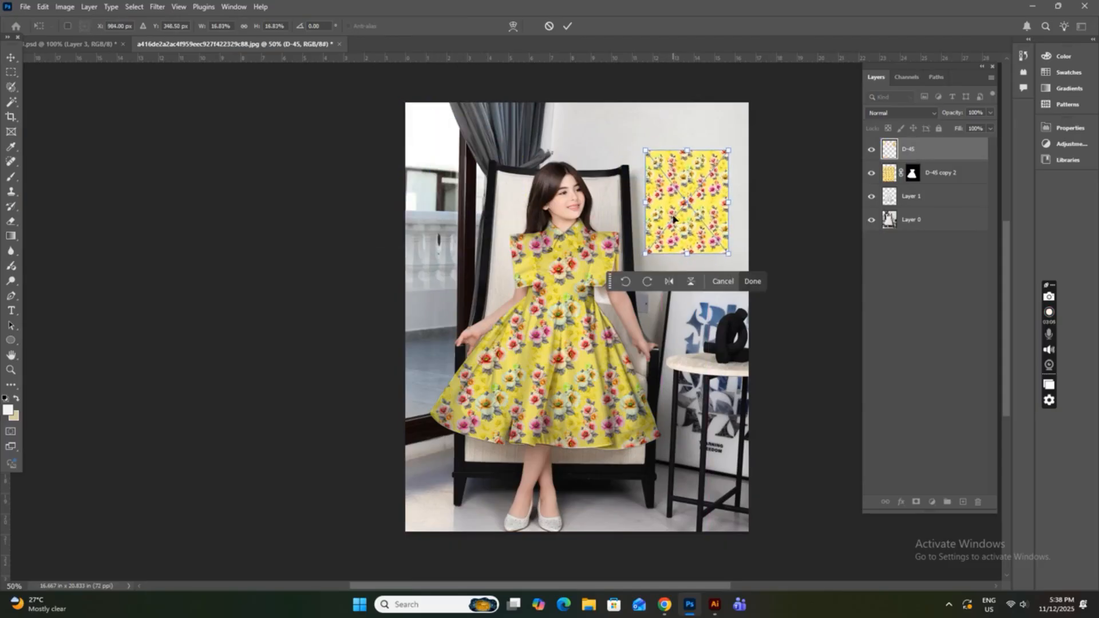
pyautogui.press('Return')
pyautogui.hotkey('ctrl', '+')
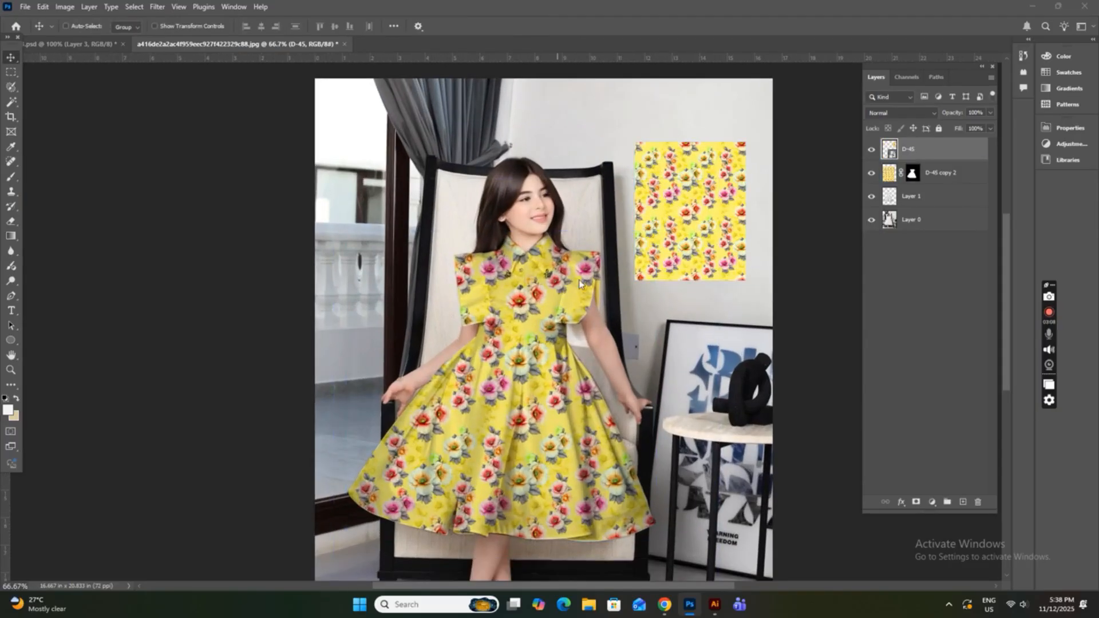
# Save a JPEG copy of the mockup as 01 in the kids folder at maximum quality 12.
pyautogui.hotkey('ctrl', 'alt', 's')
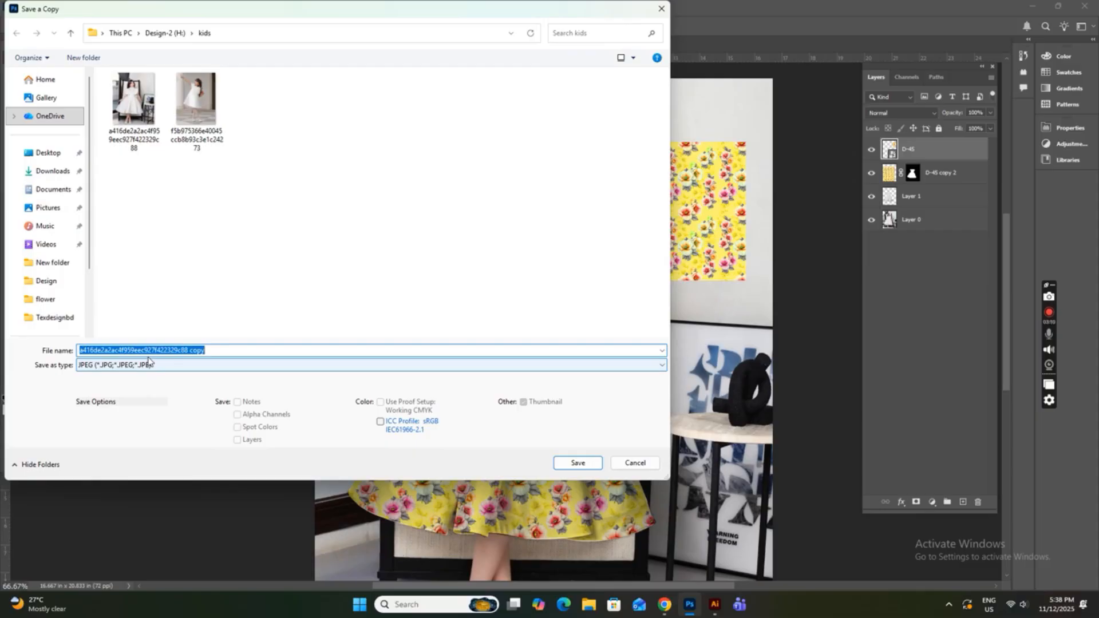
pyautogui.write('01')
pyautogui.press('Return')
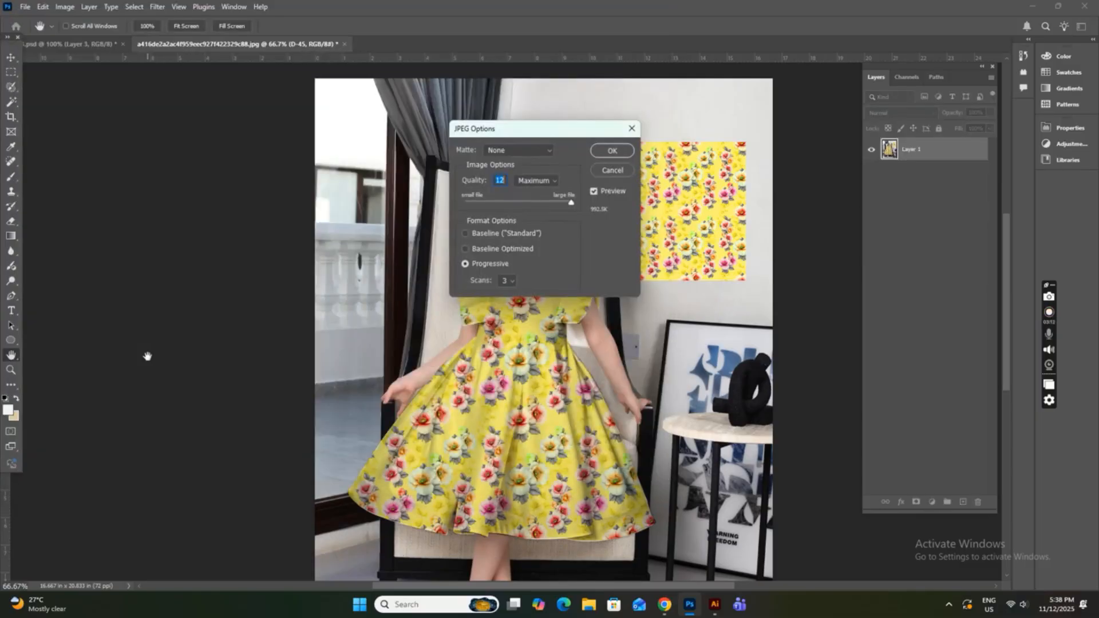
pyautogui.press('Return')
# Save a copy of the layered mockup in Photoshop format as 033 in the kids folder, with layers kept.
pyautogui.hotkey('ctrl', 'alt', 's')
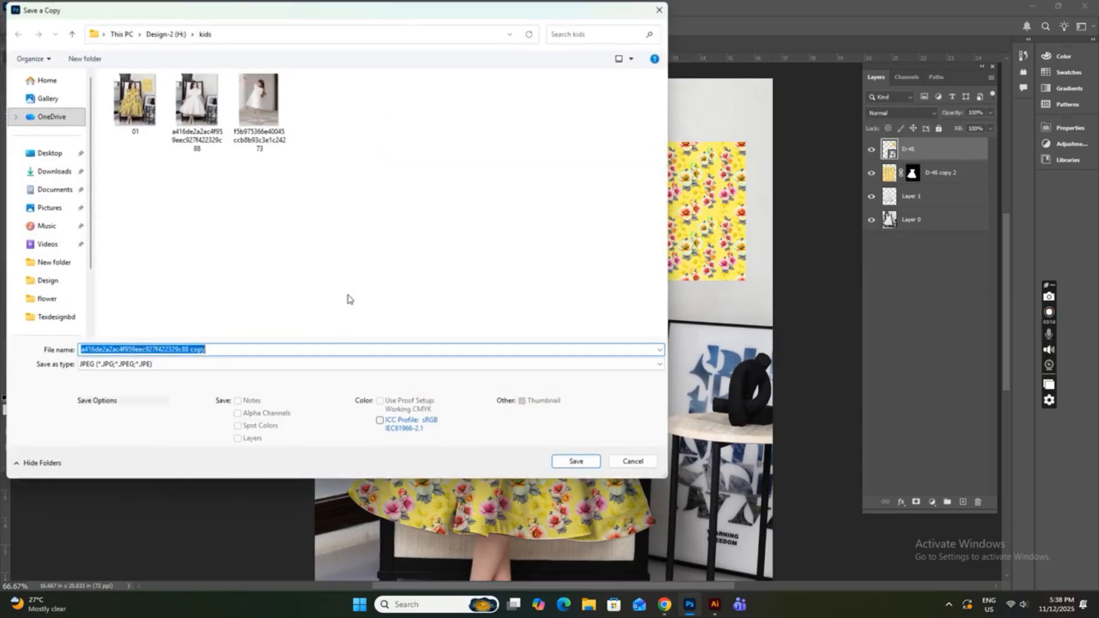
pyautogui.click(148, 365)
pyautogui.click(152, 376)
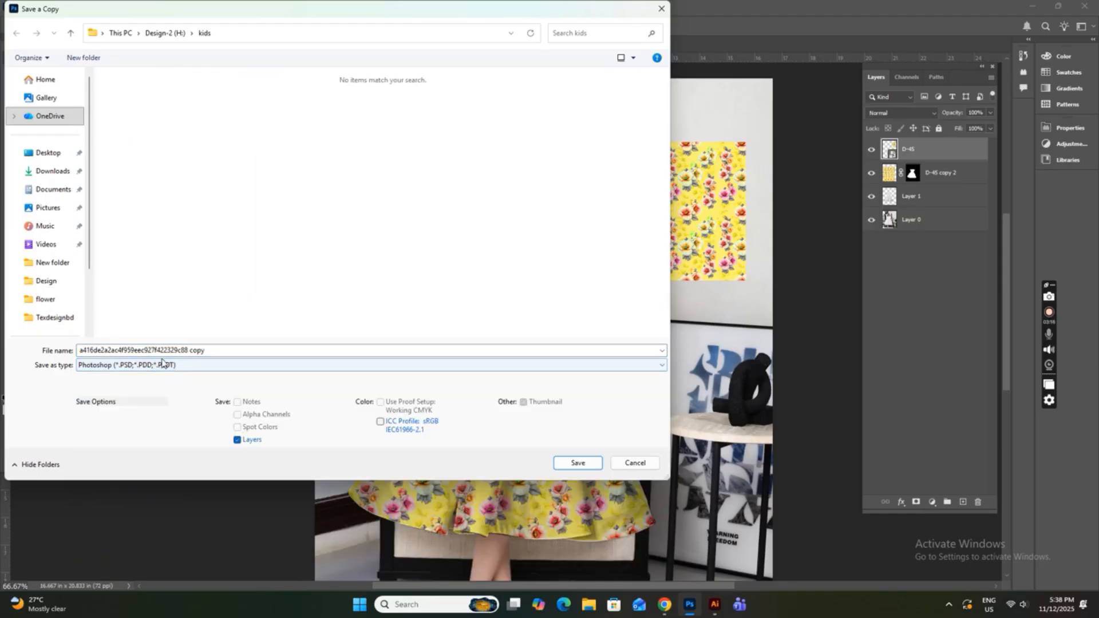
pyautogui.click(166, 351)
pyautogui.write('111')
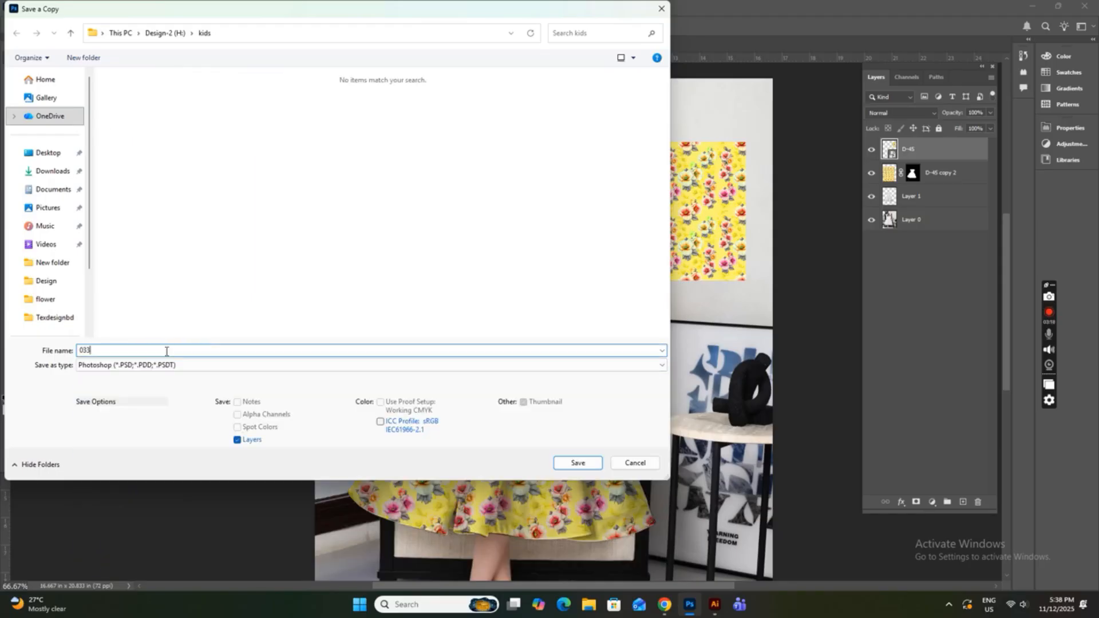
pyautogui.press('Return')
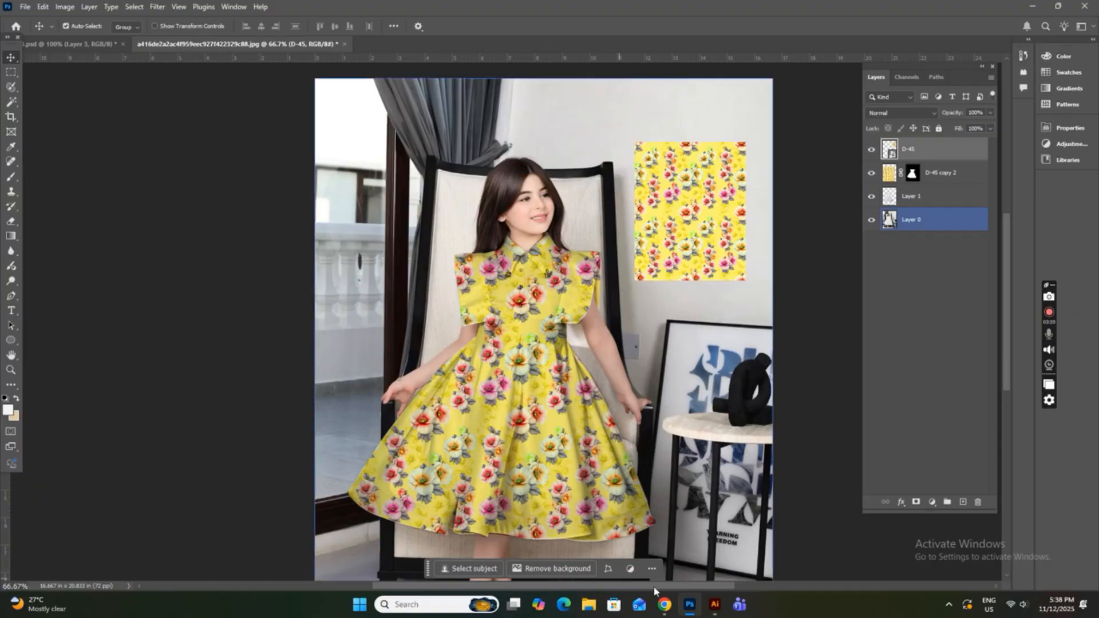
# Switch to Facebook in Chrome and start a photo post with the yellow floral pattern and the 01 mockup from the kids folder.
pyautogui.click(665, 604)
pyautogui.scroll(5, 485, 173)
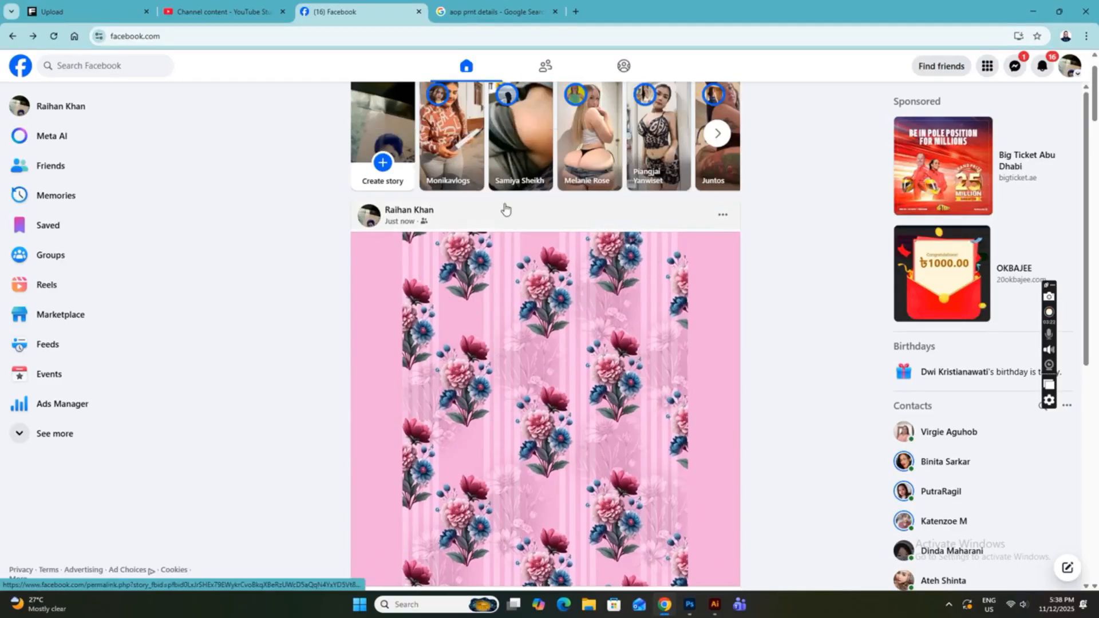
pyautogui.click(691, 113)
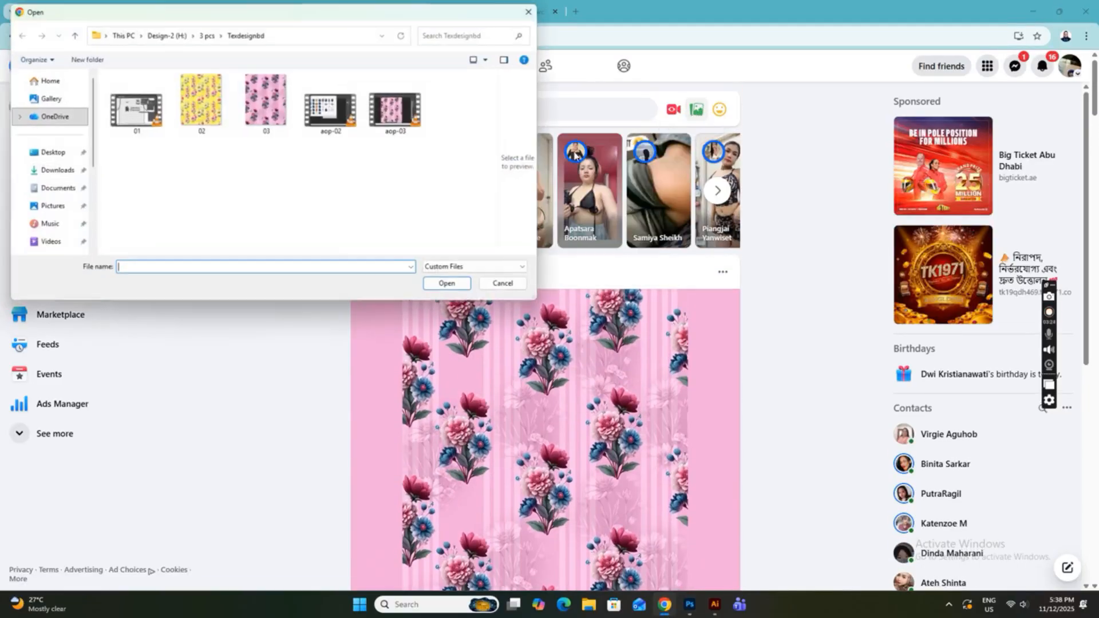
pyautogui.click(69, 32)
pyautogui.click(70, 32)
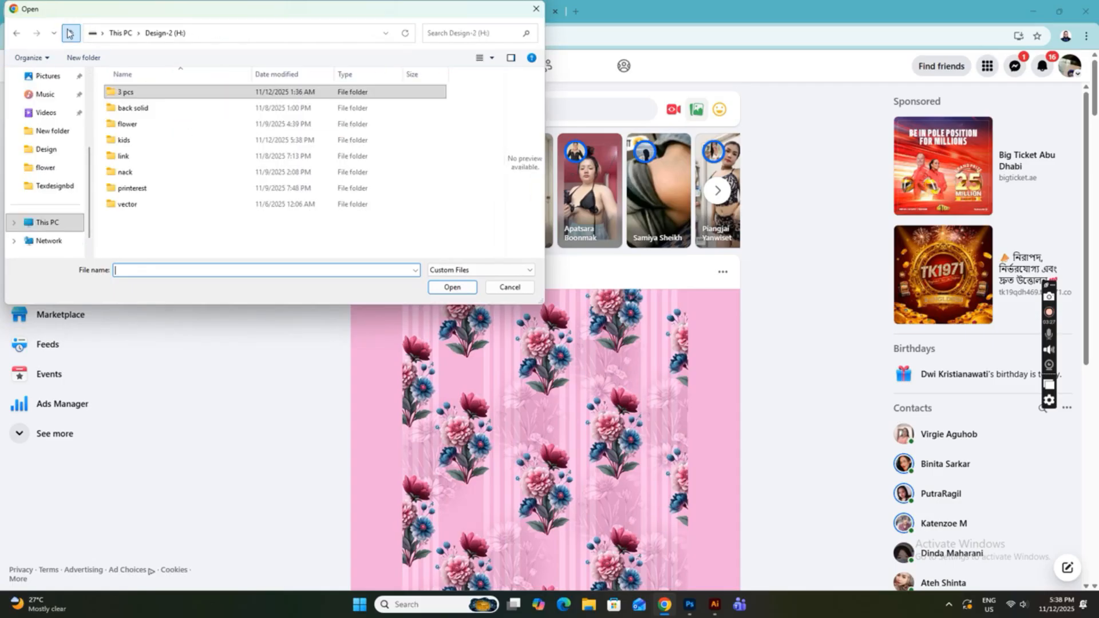
pyautogui.doubleClick(133, 140)
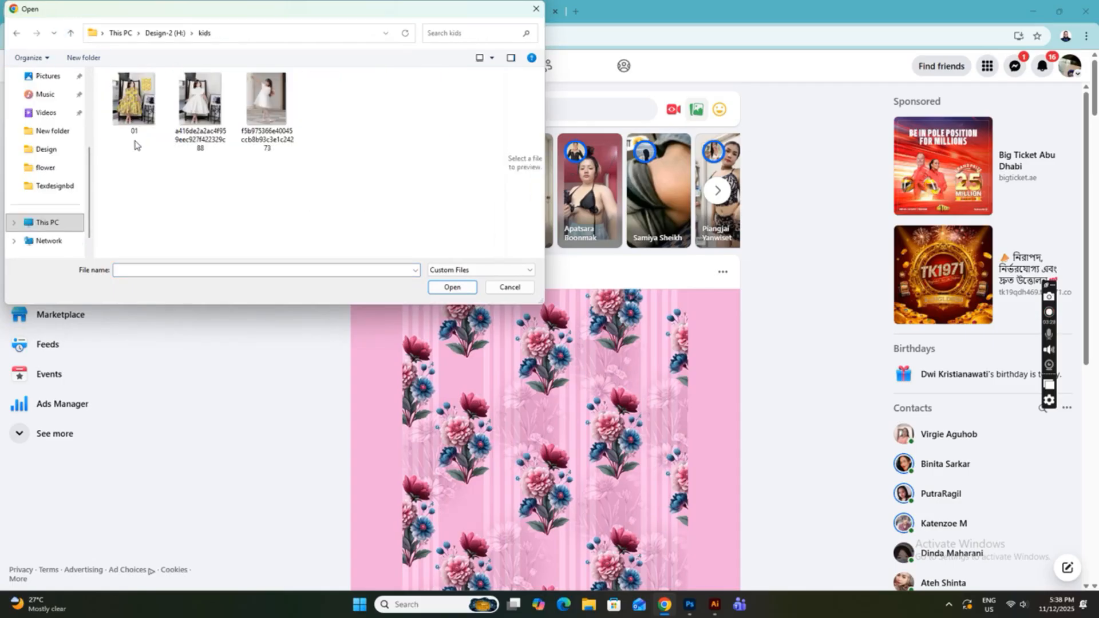
pyautogui.click(453, 287)
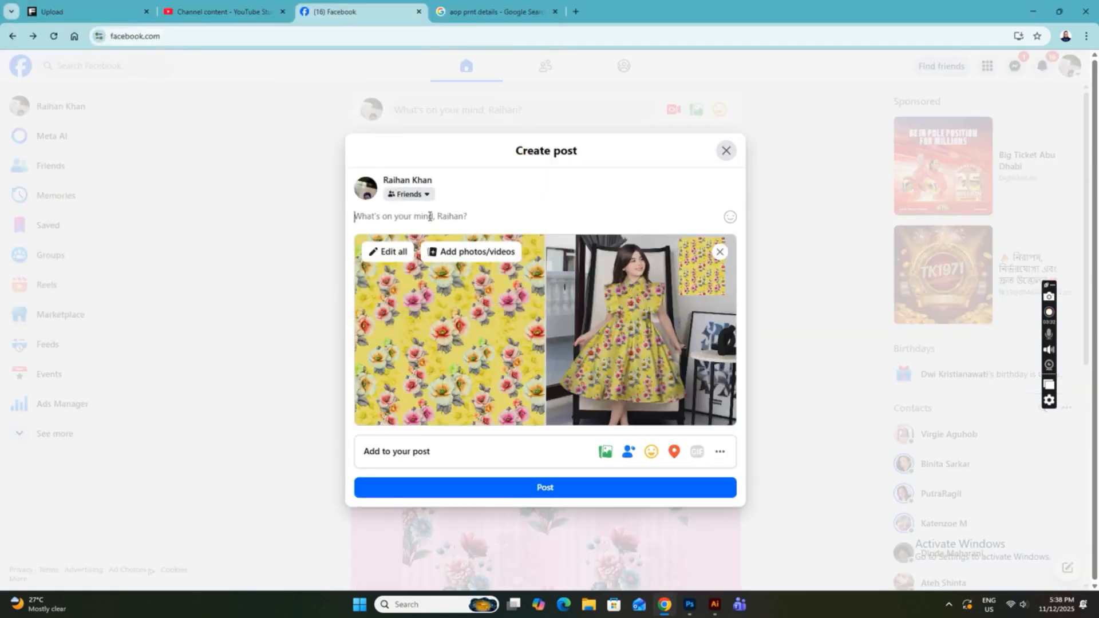
# Caption the photo post "Kids Design-OP-01" and publish it.
pyautogui.write('Kid')
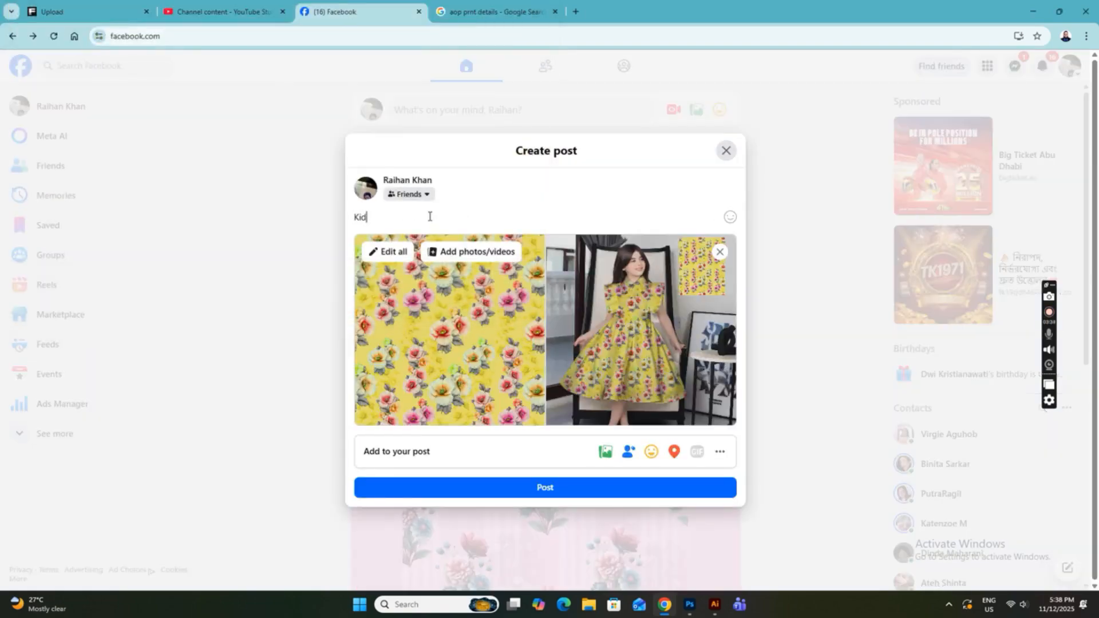
pyautogui.write('s Design-OP-01')
pyautogui.click(547, 487)
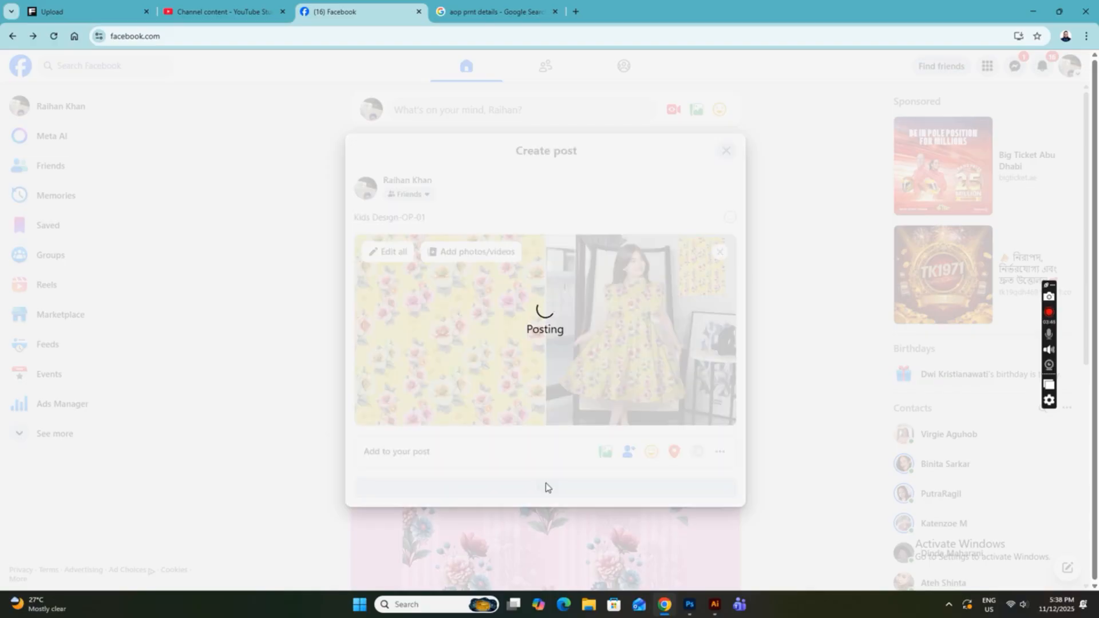